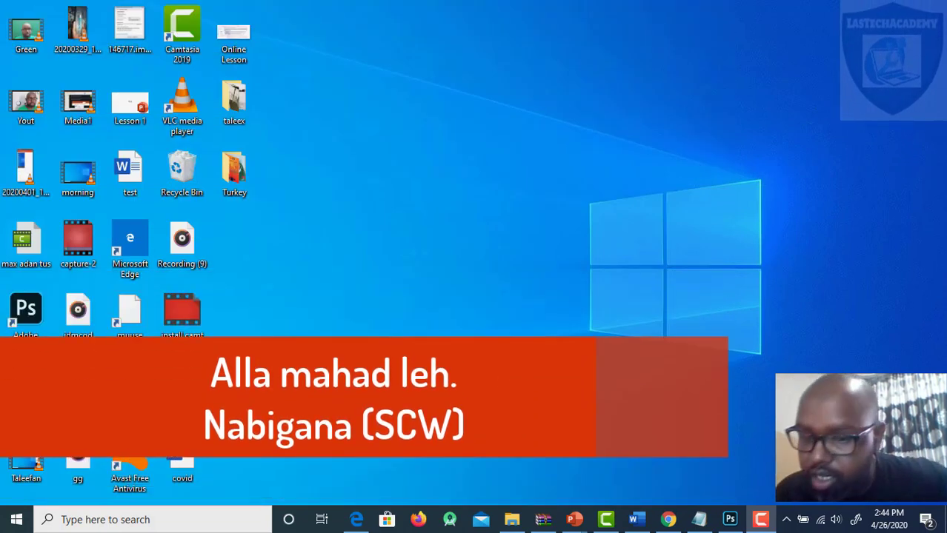
Step: Switch to Camtasia, place Green.mp4 at the start of Track 3, and return the playhead to the beginning
left_click(606, 519)
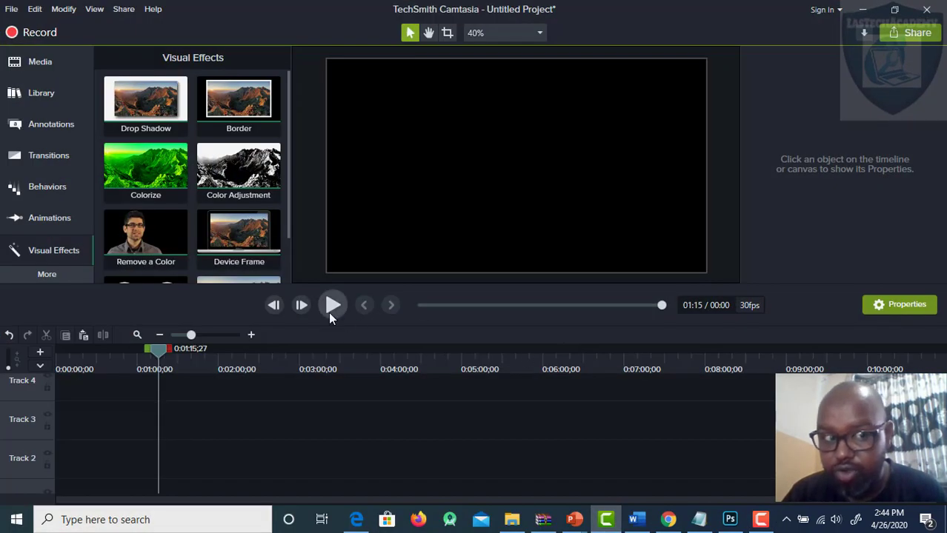
left_click(65, 127)
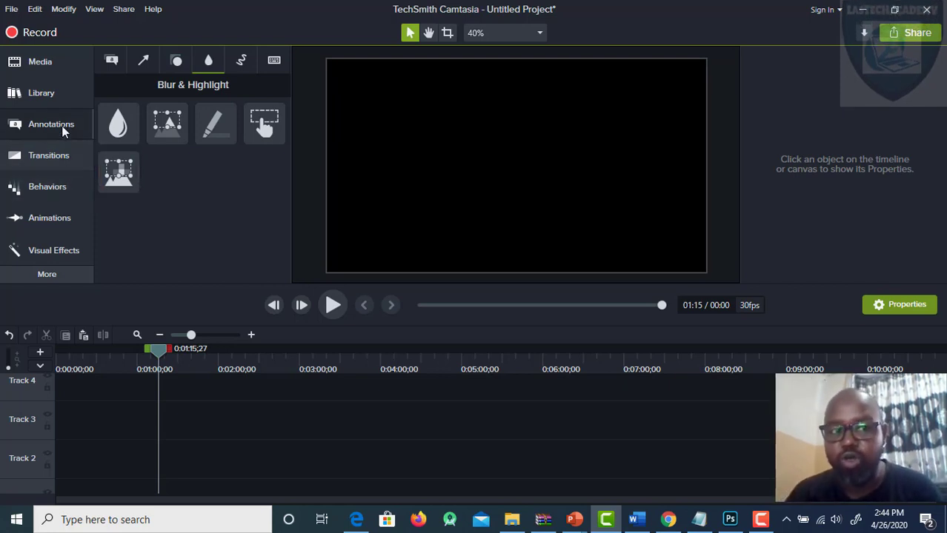
left_click(38, 62)
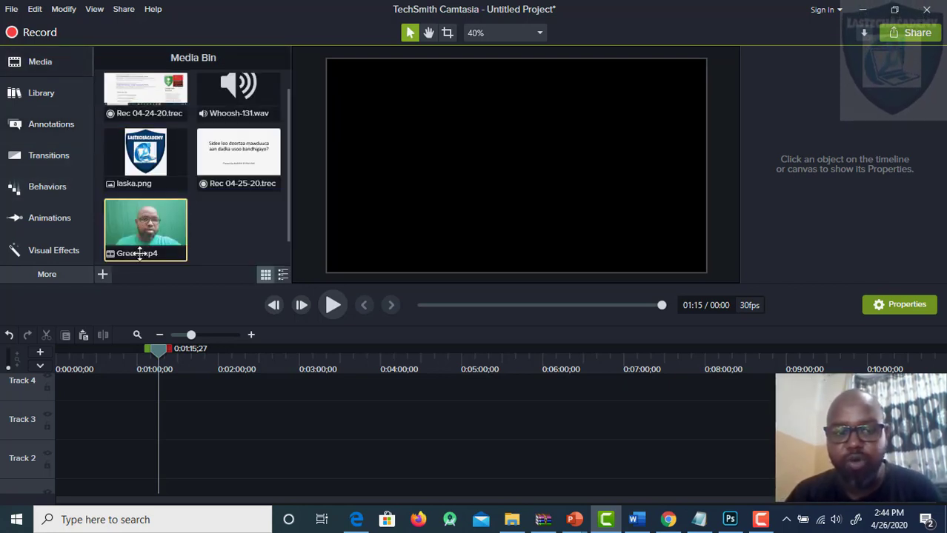
left_click_drag(122, 249, 54, 419)
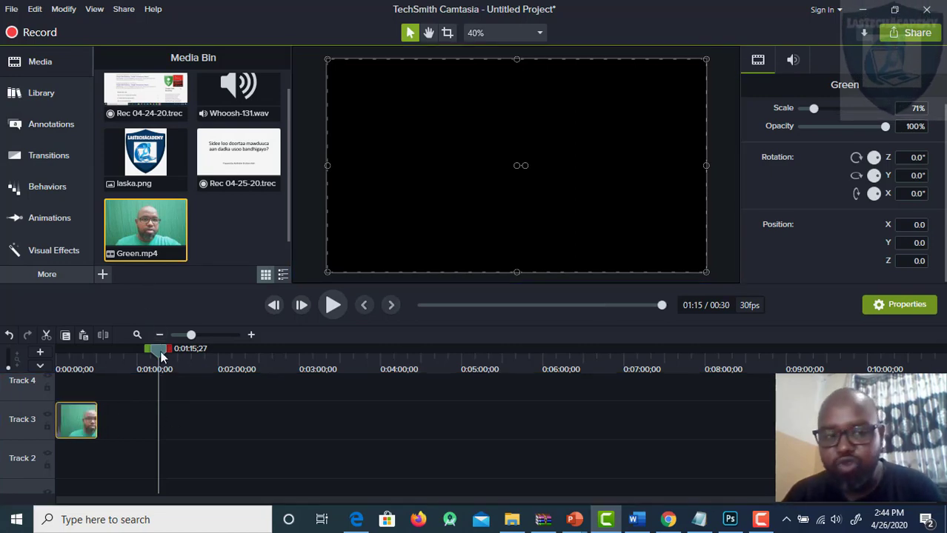
left_click_drag(158, 349, 54, 378)
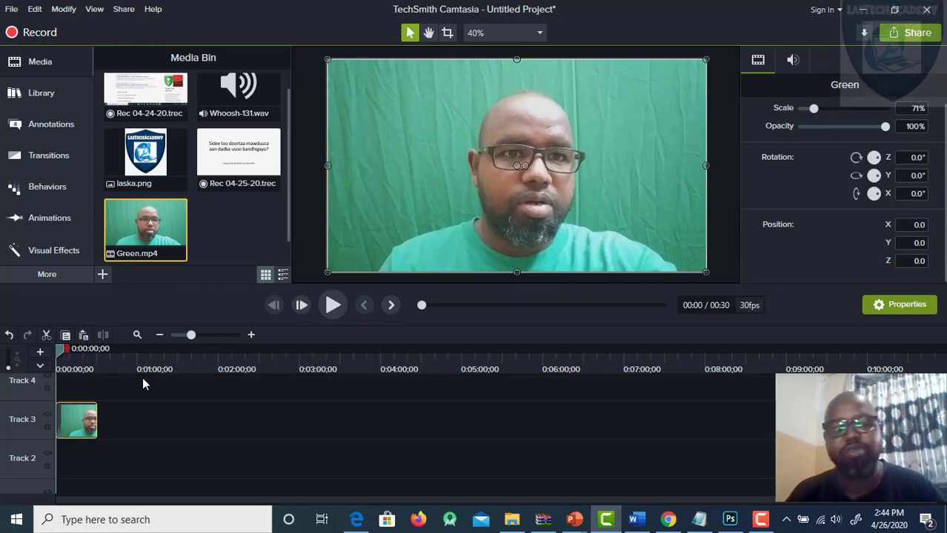
Step: Add a Blur annotation at the start of Track 4, above the Green clip
left_click(55, 122)
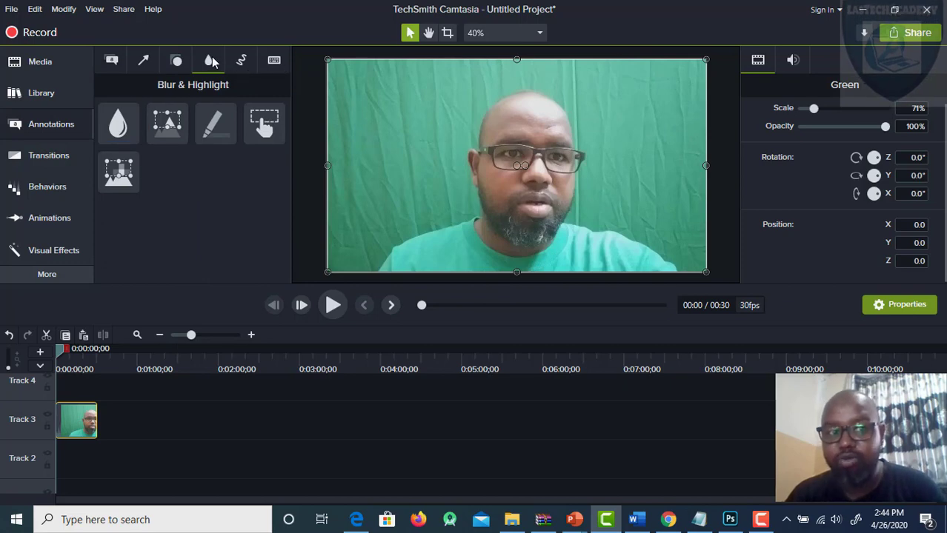
left_click(112, 61)
left_click(144, 62)
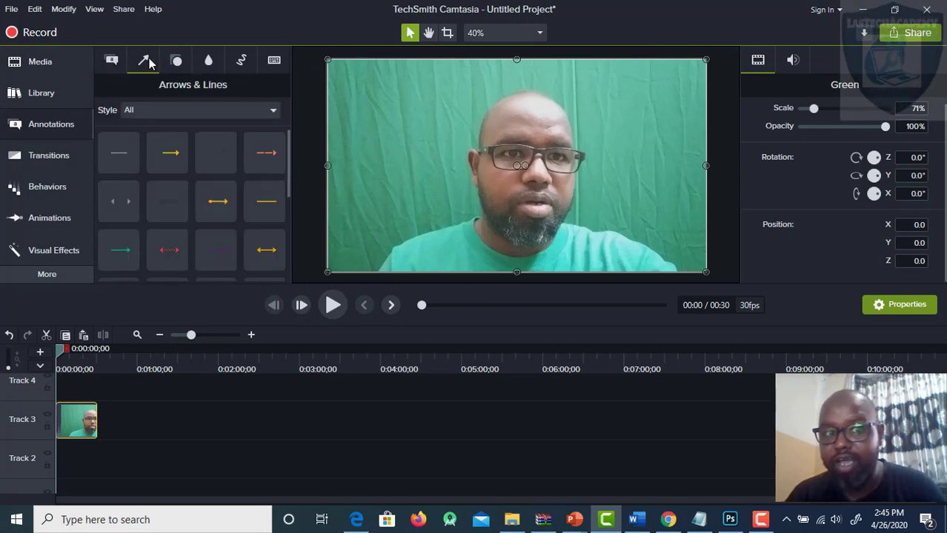
left_click(176, 62)
left_click(208, 61)
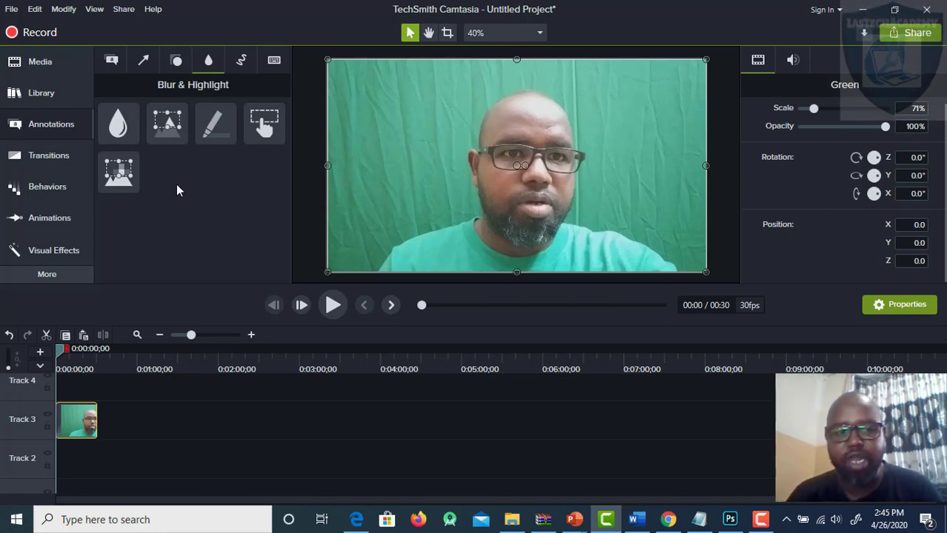
mouse_move(120, 125)
left_mouse_down()
mouse_move(132, 142)
mouse_move(151, 387)
mouse_move(57, 387)
left_mouse_up()
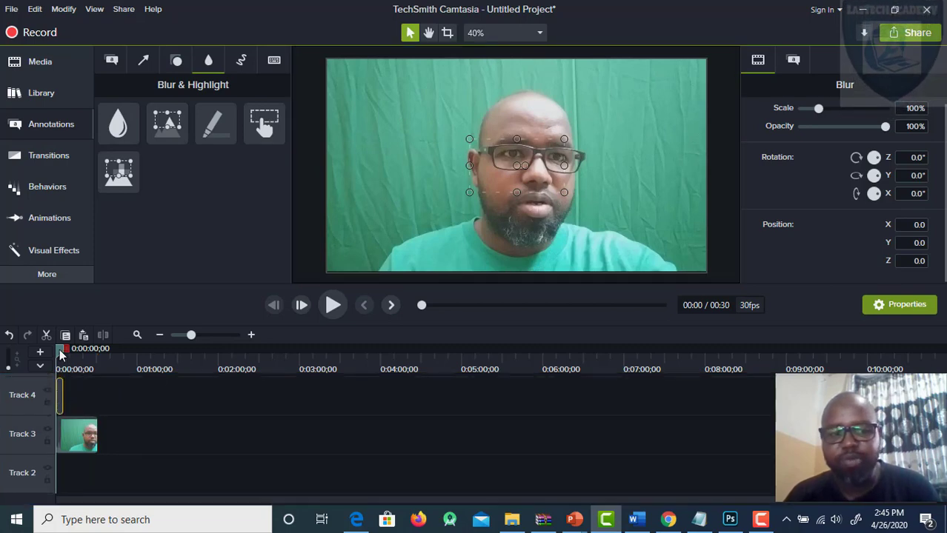
left_click_drag(64, 348, 60, 348)
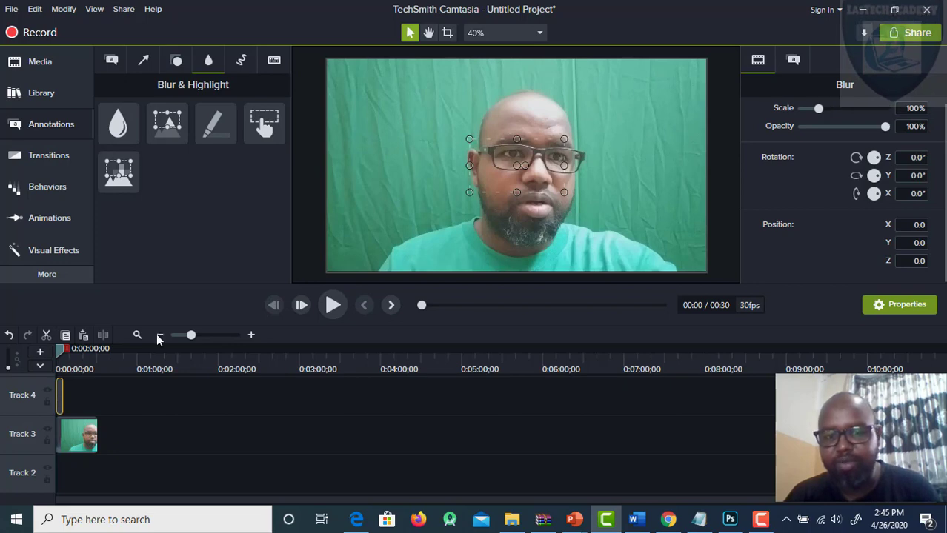
Step: Enlarge the blur over the man's face to about 217% scale and lengthen its clip slightly on Track 4
mouse_move(563, 192)
left_mouse_down()
mouse_move(585, 208)
mouse_move(586, 225)
left_mouse_up()
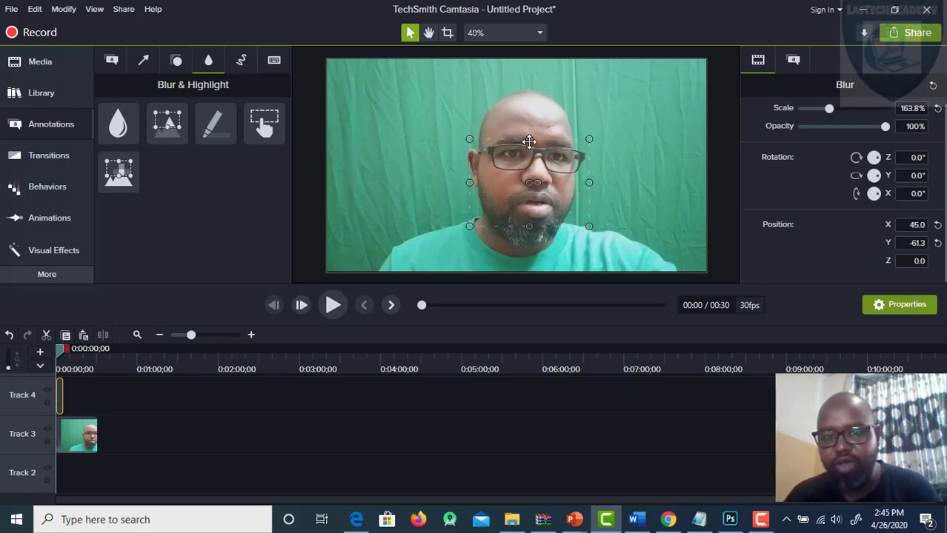
left_click_drag(529, 139, 529, 111)
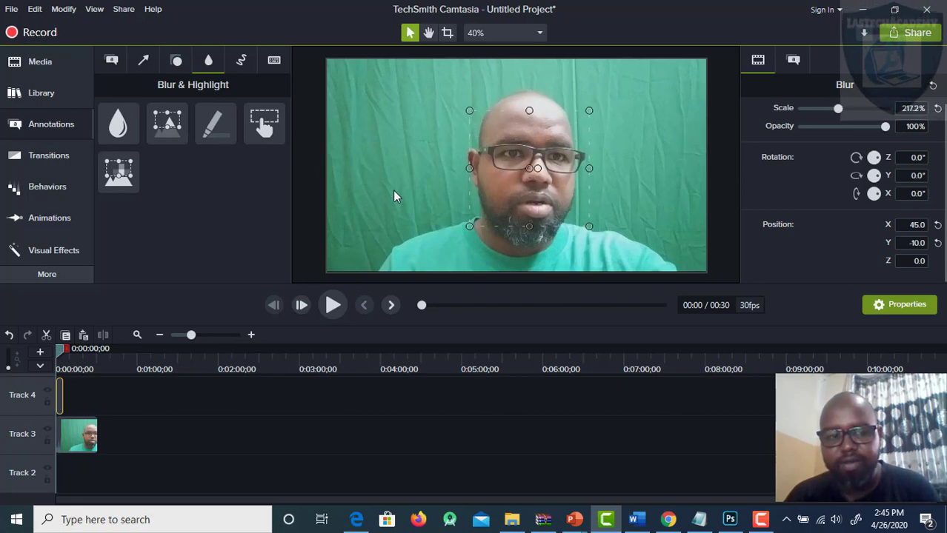
mouse_move(63, 395)
left_mouse_down()
mouse_move(109, 396)
mouse_move(65, 395)
left_mouse_up()
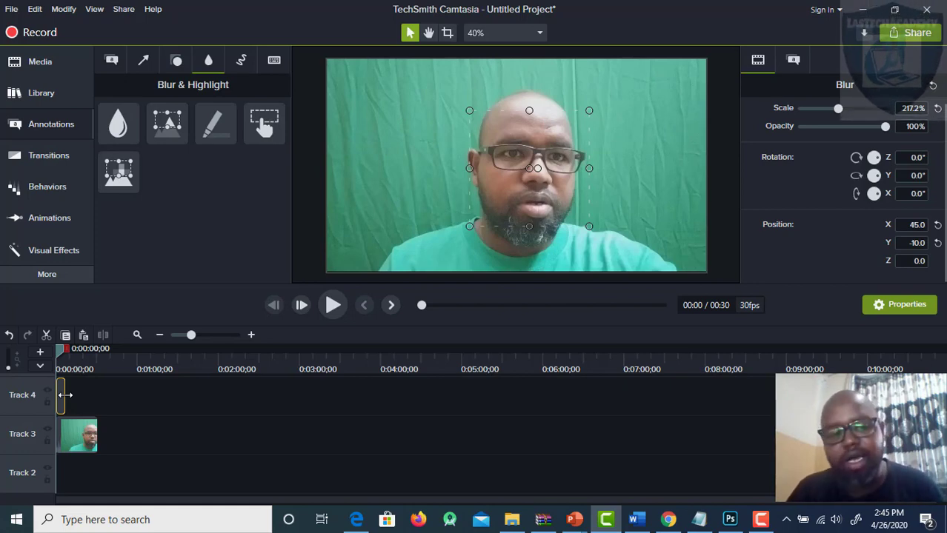
left_click(62, 355)
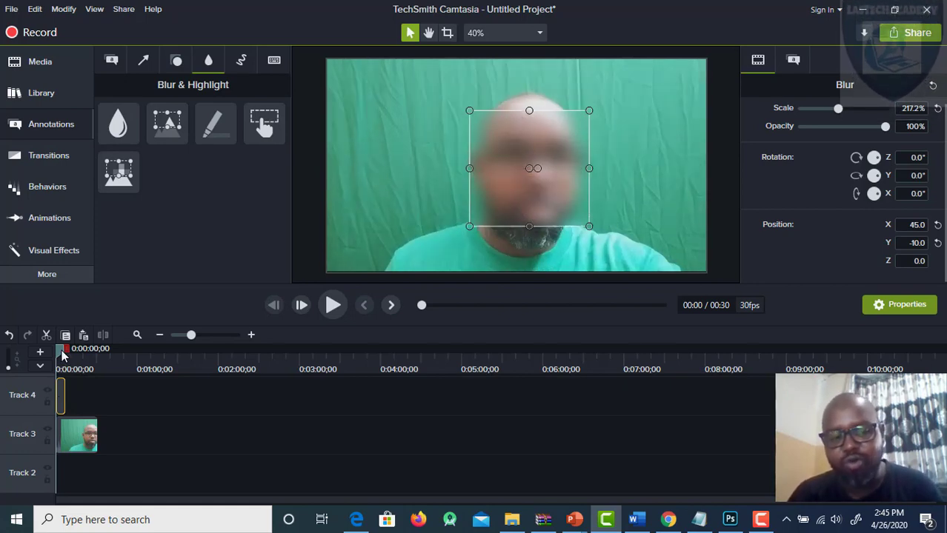
key("space")
key("space")
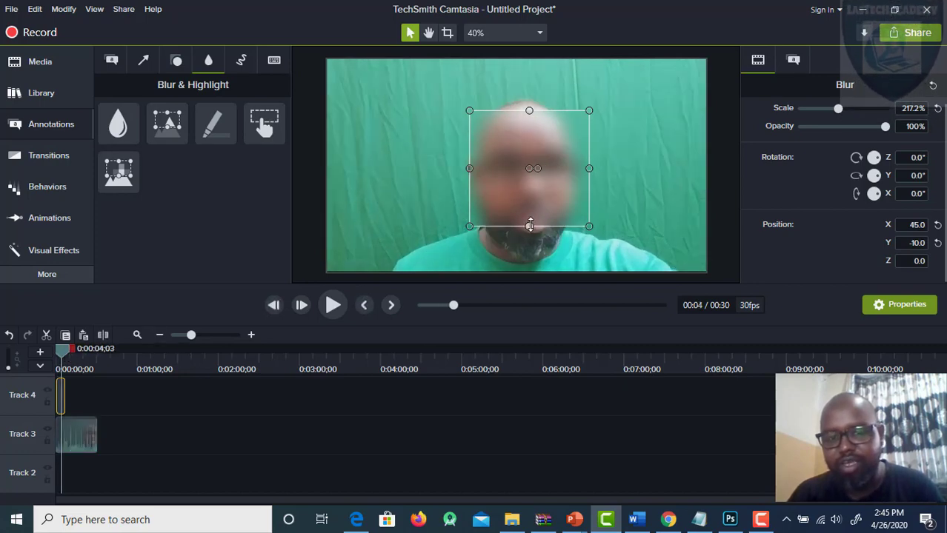
Step: Shrink the blur to a band over the eyes only, about 107% scale, positioned at about X 40, Y 0
left_click_drag(529, 227, 513, 172)
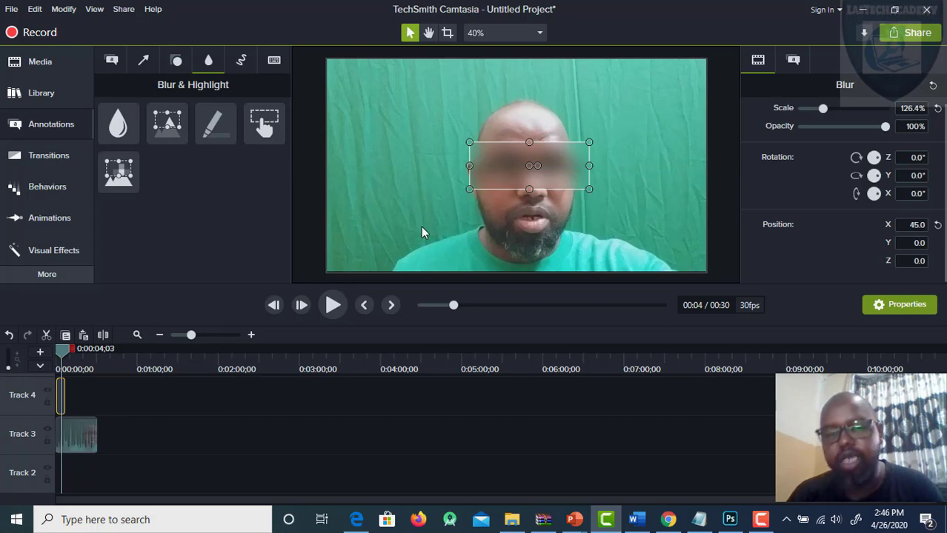
left_click_drag(588, 165, 571, 165)
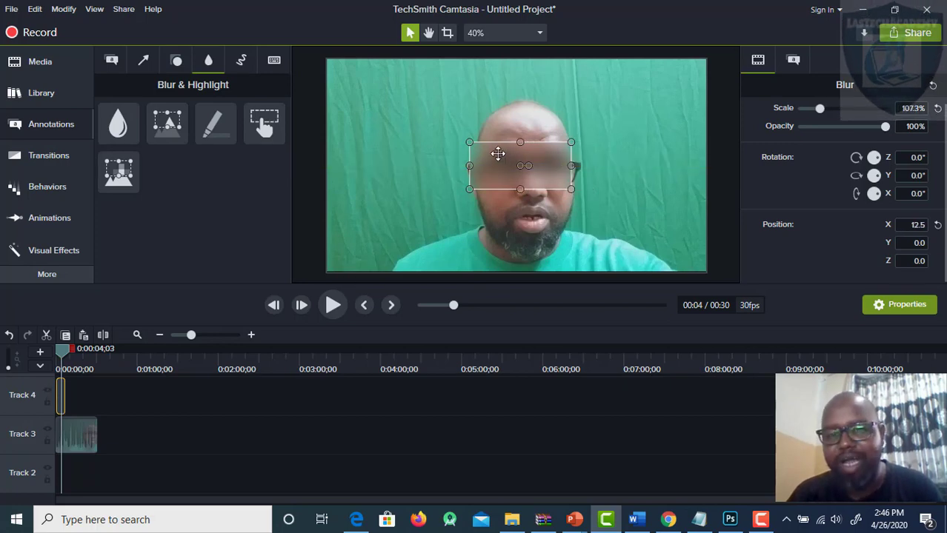
mouse_move(498, 154)
left_mouse_down()
mouse_move(515, 154)
mouse_move(503, 163)
mouse_move(508, 206)
mouse_move(505, 153)
left_mouse_up()
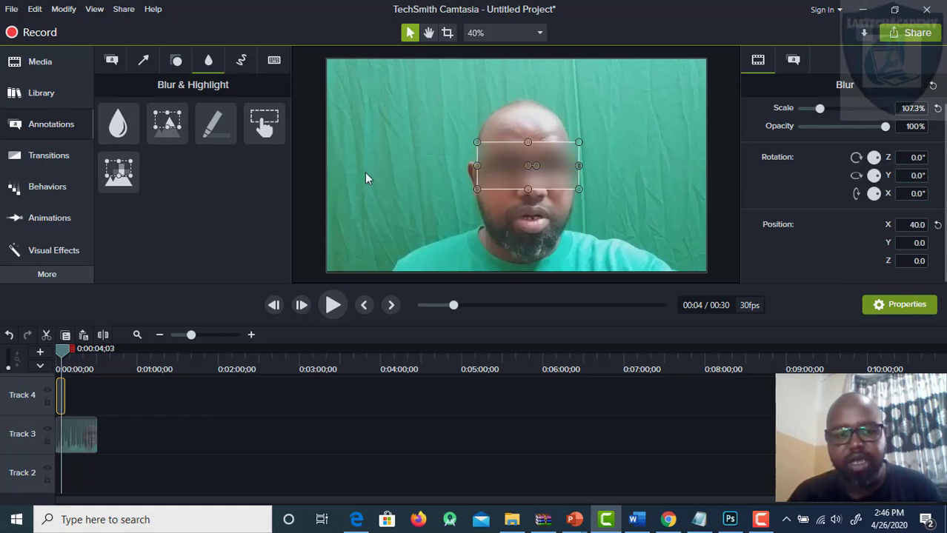
Step: Add a Spotlight annotation and place it on Track 4 directly after the blur
double_click(166, 126)
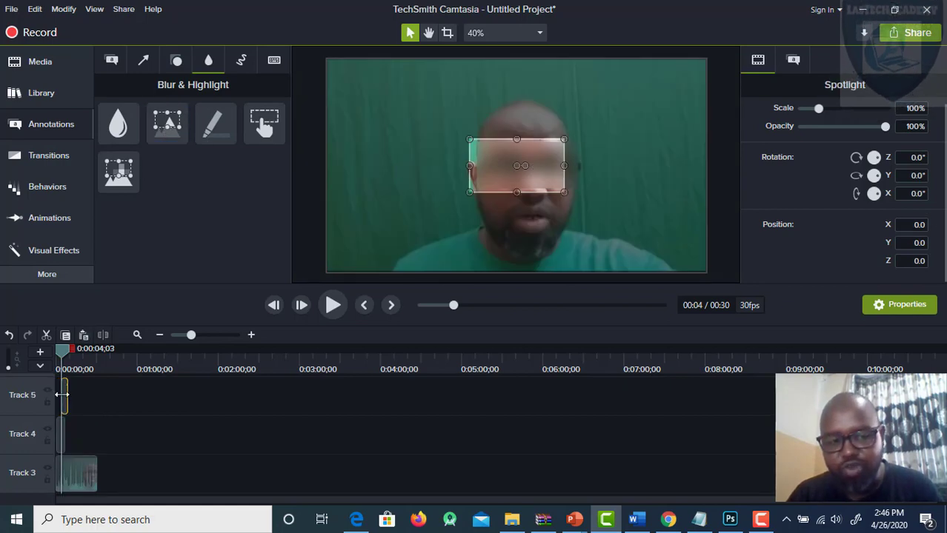
left_click_drag(66, 401, 68, 435)
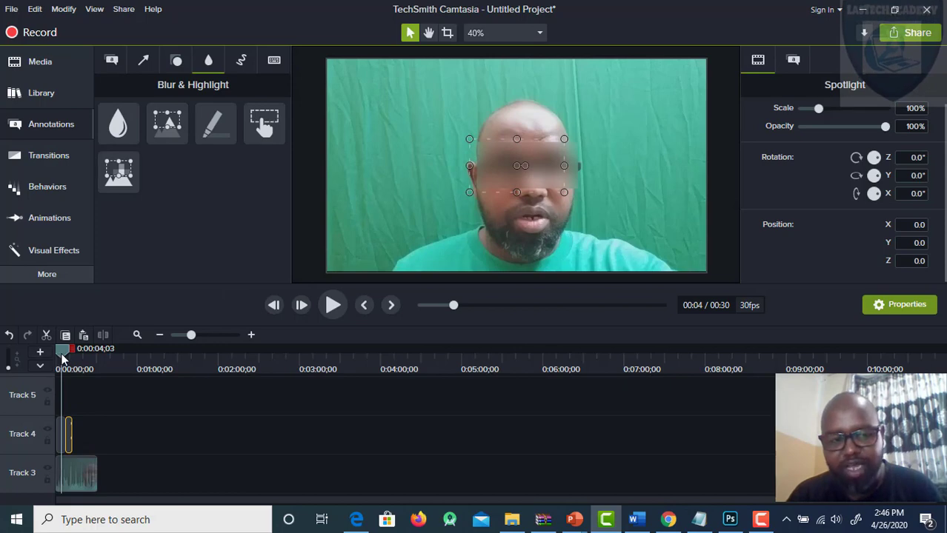
left_click_drag(59, 353, 67, 352)
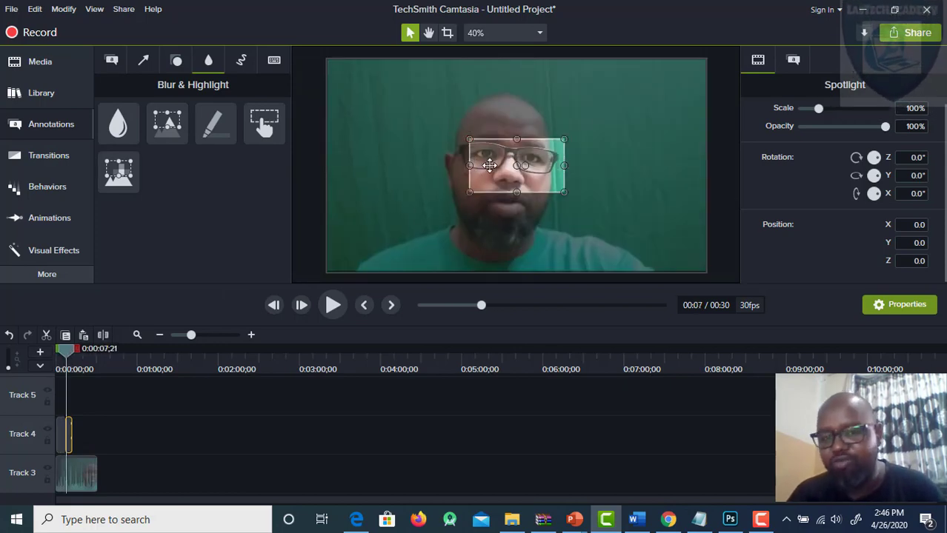
Step: Reshape the spotlight into a tall strip over the left half of the face, about 346% scale at X -145, Y -51
left_click_drag(483, 168, 471, 166)
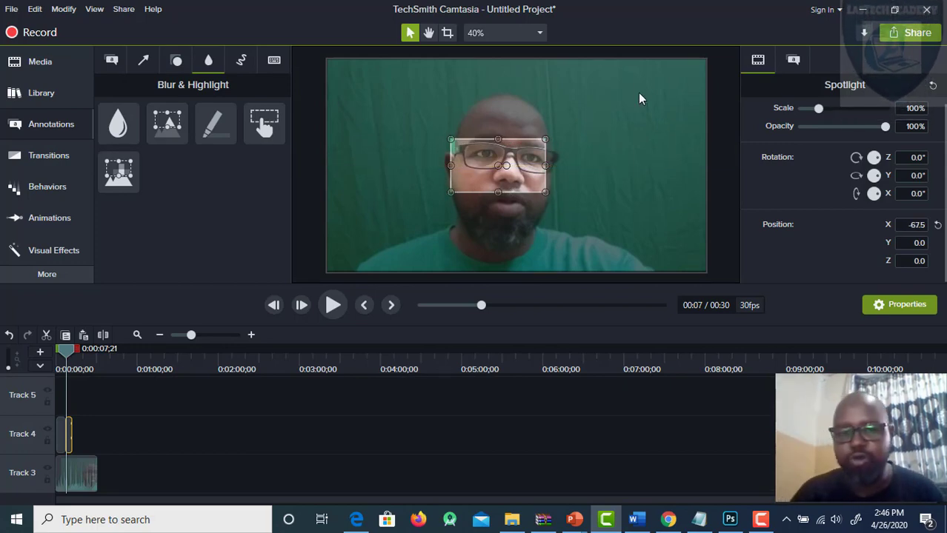
left_click_drag(497, 192, 497, 296)
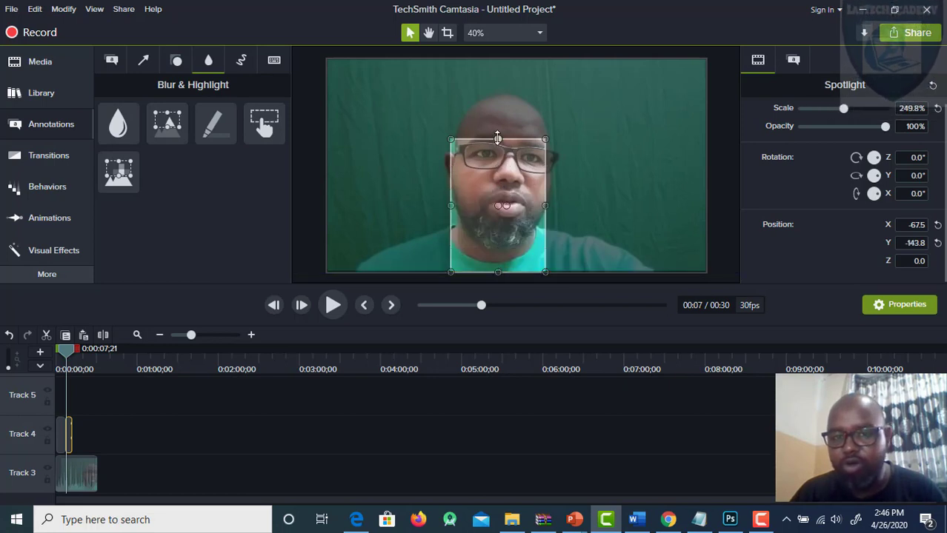
left_click_drag(497, 139, 497, 98)
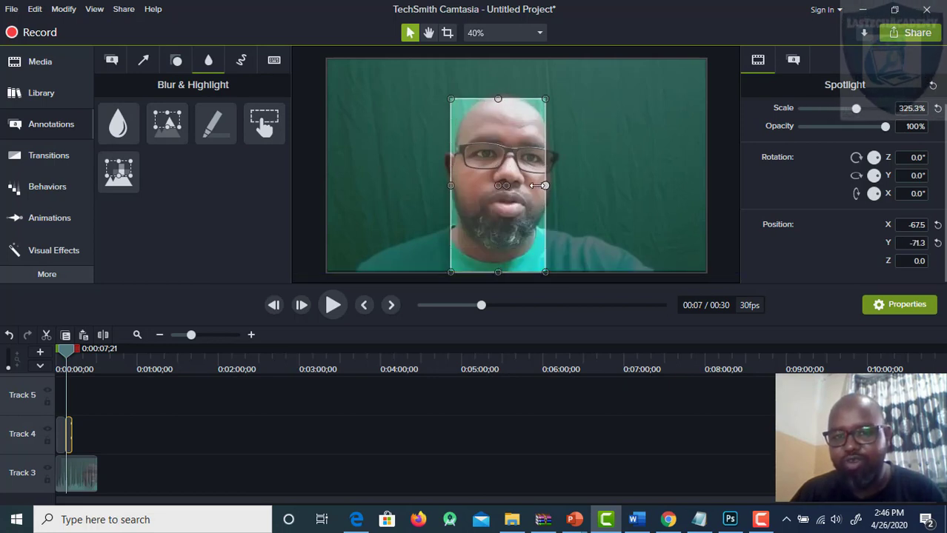
left_click_drag(539, 185, 516, 186)
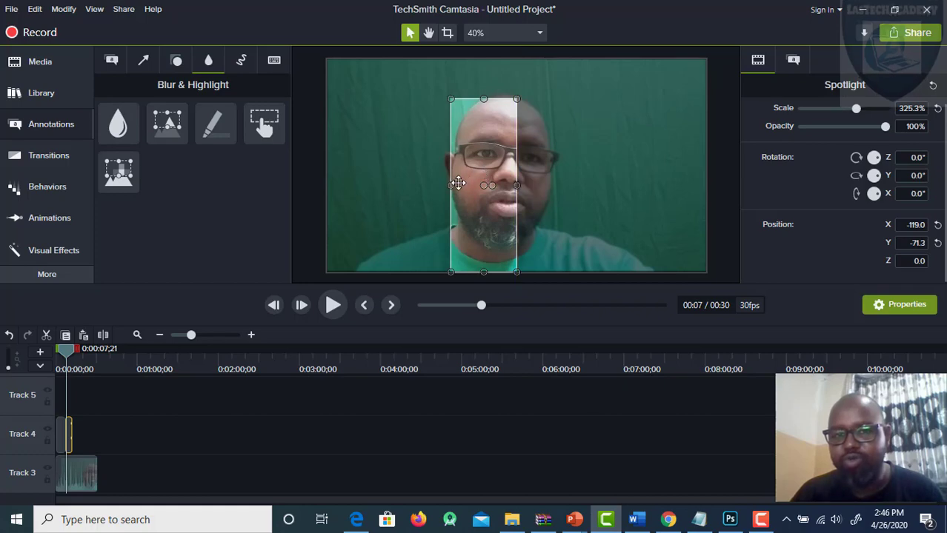
left_click_drag(450, 185, 444, 185)
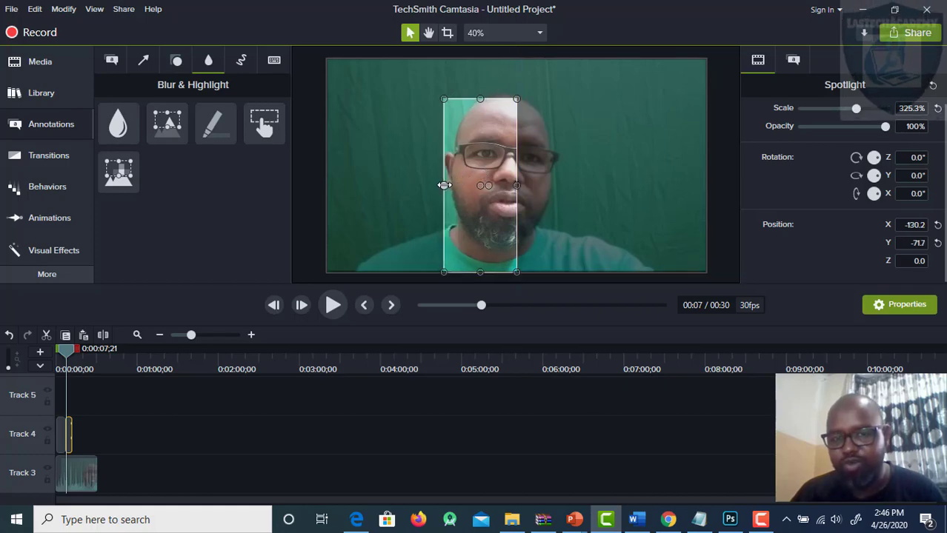
mouse_move(475, 158)
left_mouse_down()
mouse_move(474, 148)
mouse_move(474, 159)
left_mouse_up()
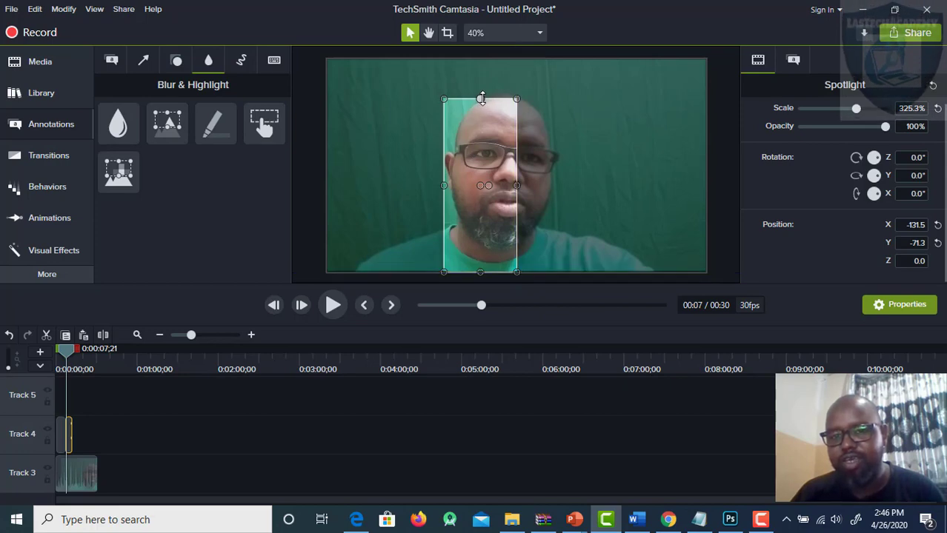
left_click_drag(482, 99, 481, 88)
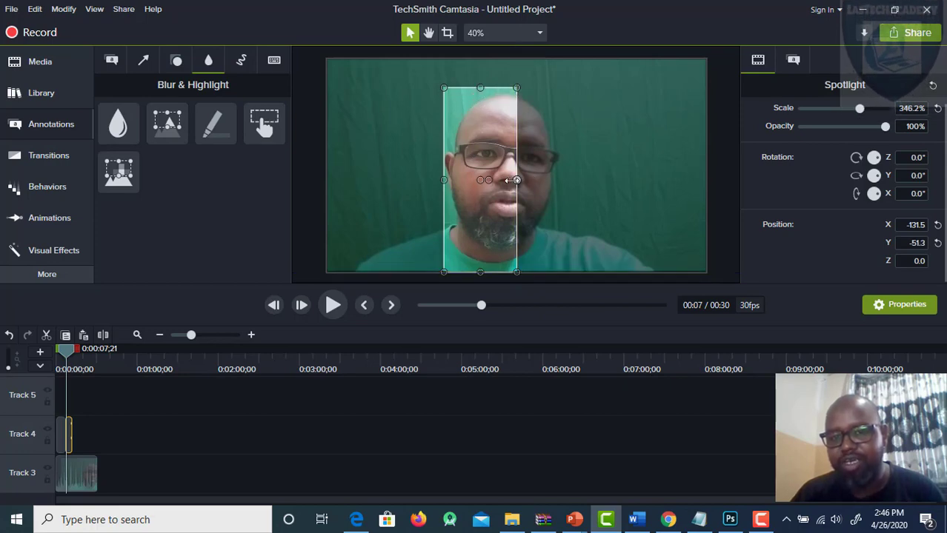
mouse_move(512, 180)
left_mouse_down()
mouse_move(497, 180)
mouse_move(508, 180)
left_mouse_up()
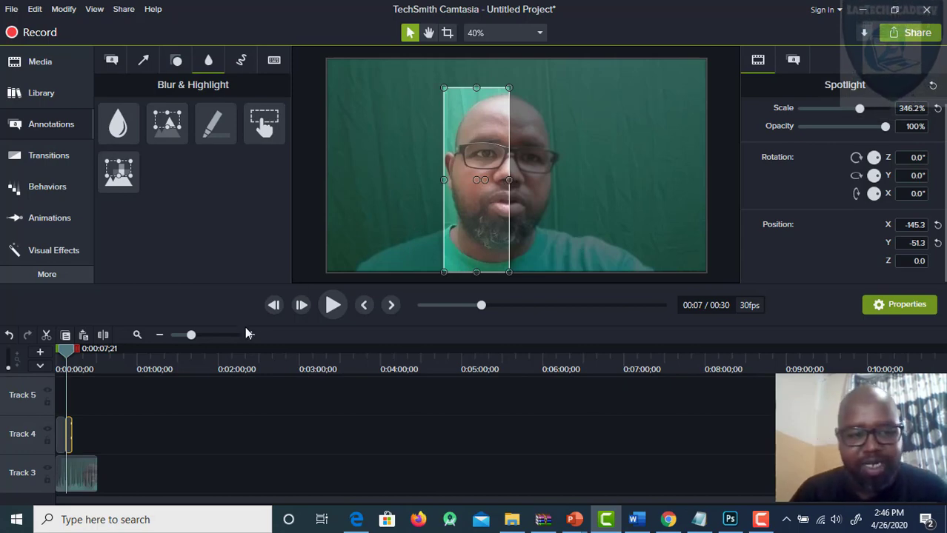
Step: Add a second Spotlight annotation on Track 4 directly after the first one
left_click(127, 411)
left_click(68, 433)
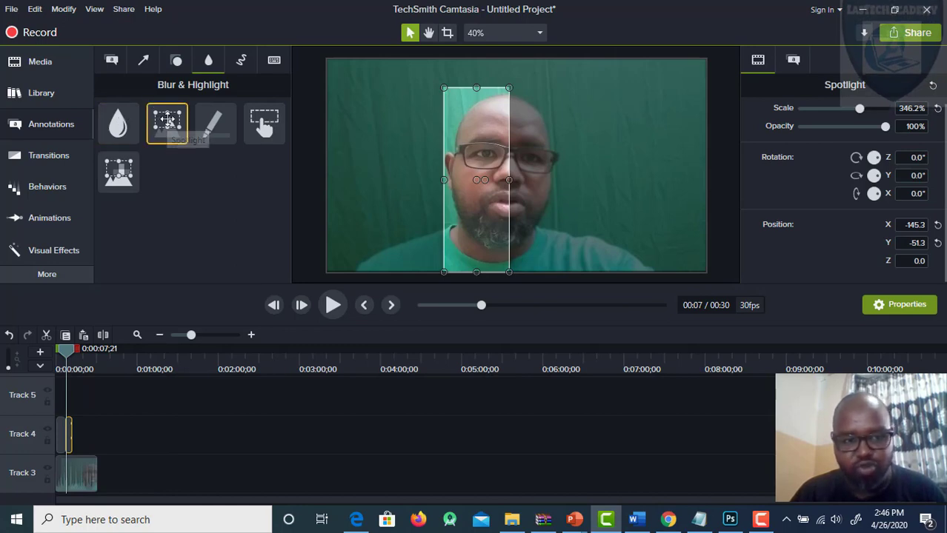
left_click_drag(163, 118, 74, 436)
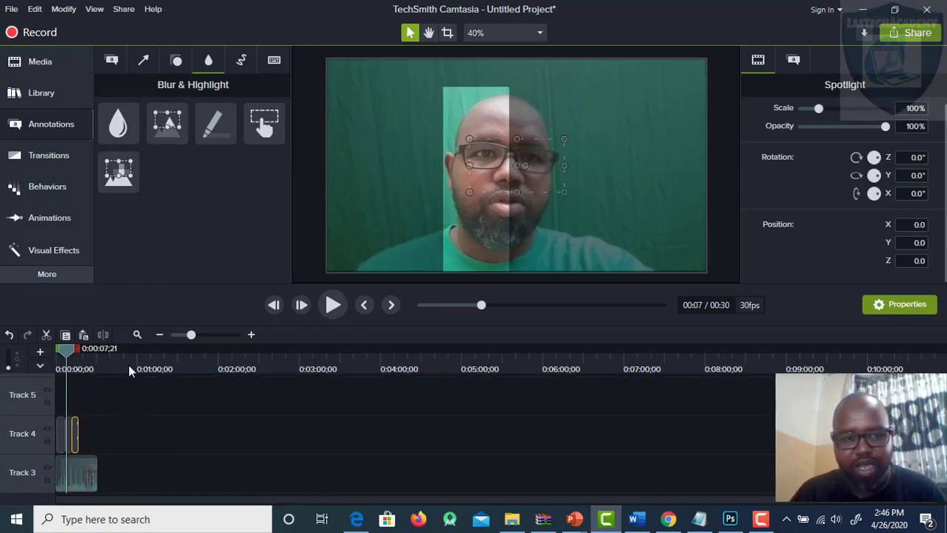
Step: Reshape the second spotlight at about 12 seconds to cover the right half of the face, about 321% scale at X 69, Y -35
left_click_drag(71, 355, 78, 354)
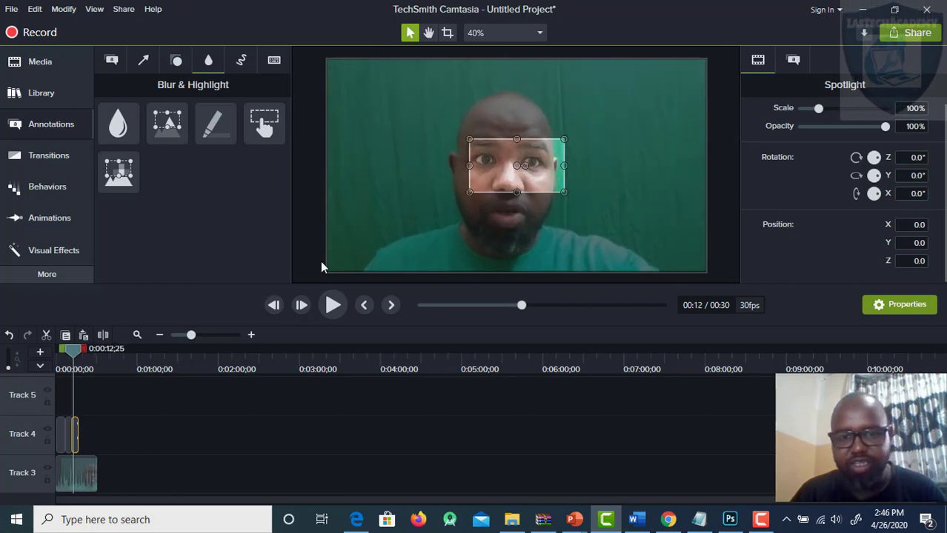
left_click_drag(517, 191, 517, 261)
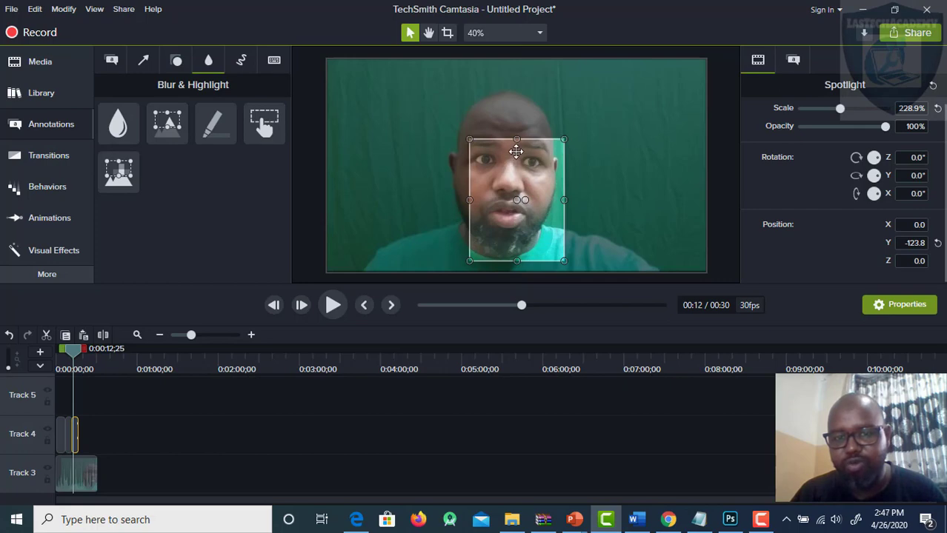
left_click_drag(517, 139, 518, 89)
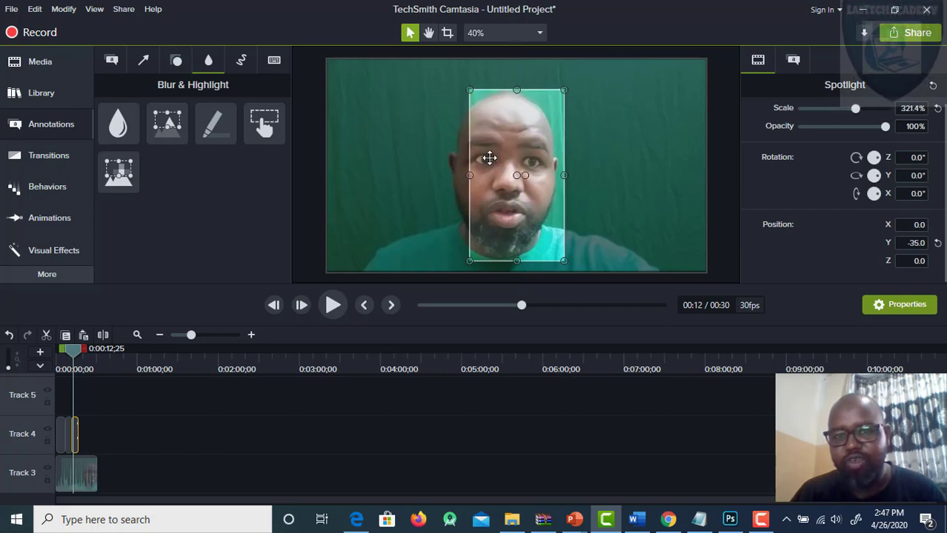
left_click_drag(468, 173, 507, 177)
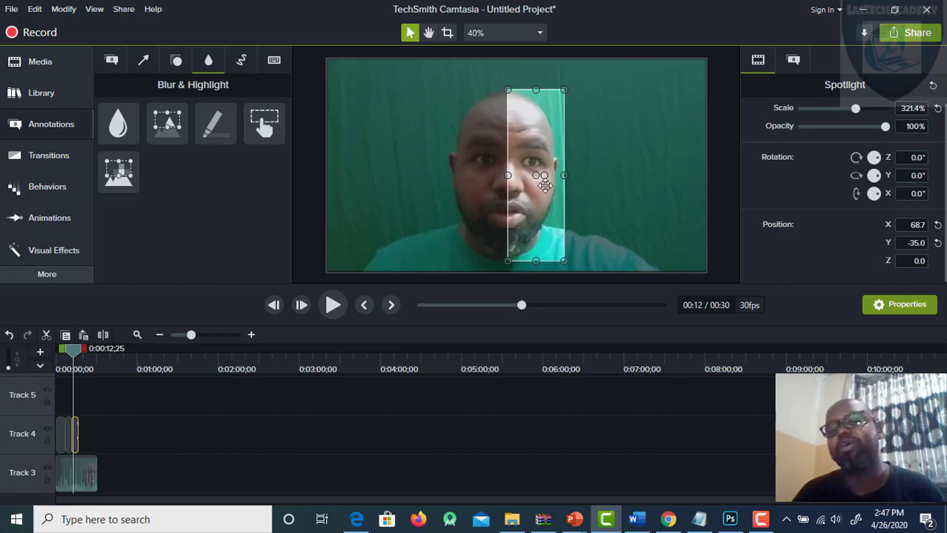
Step: Play the timeline from the start to about 14 seconds to review the blur and both spotlights
left_click_drag(74, 348, 43, 350)
right_click(70, 348)
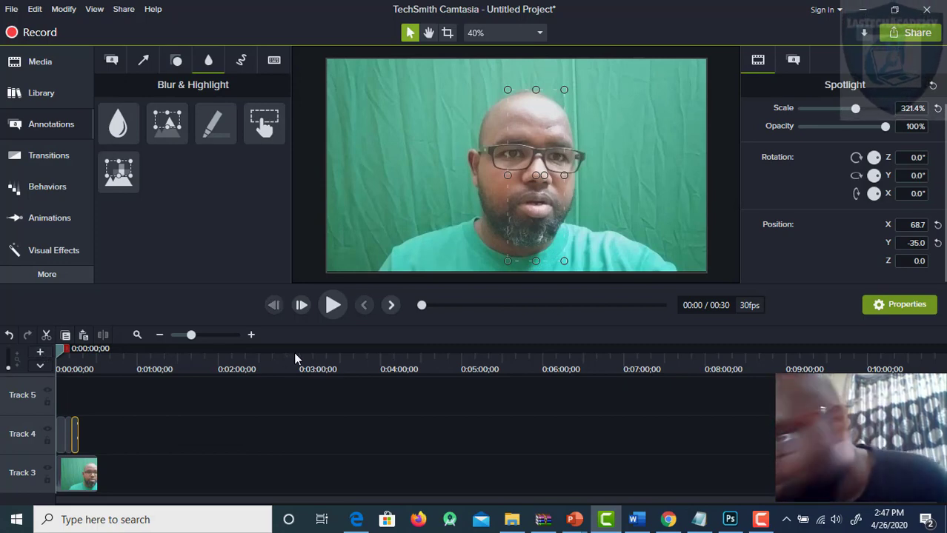
key("XF86AudioRaiseVolume")
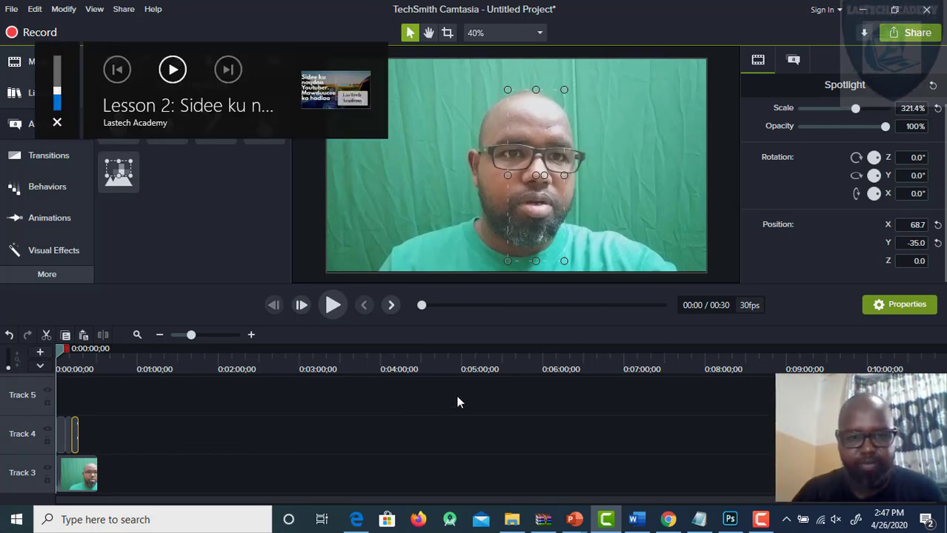
left_click(333, 304)
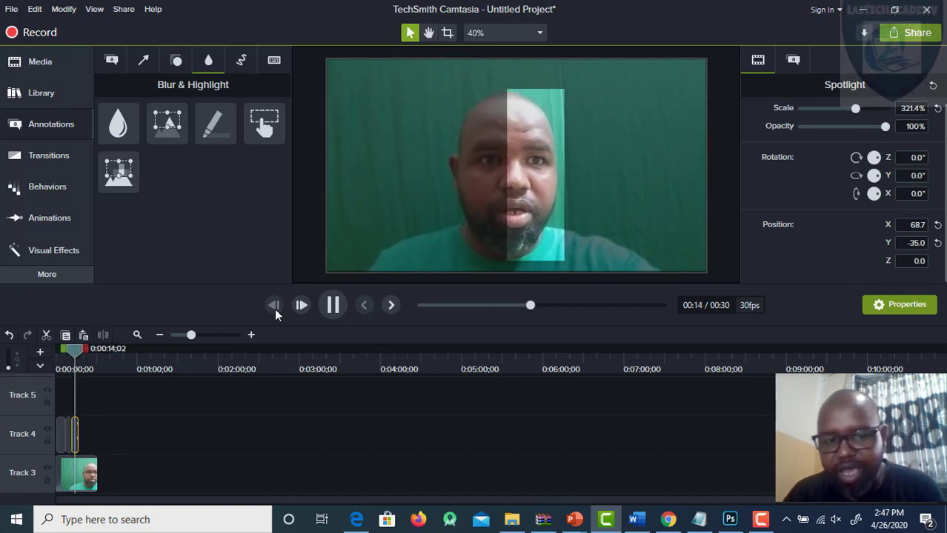
left_click(332, 305)
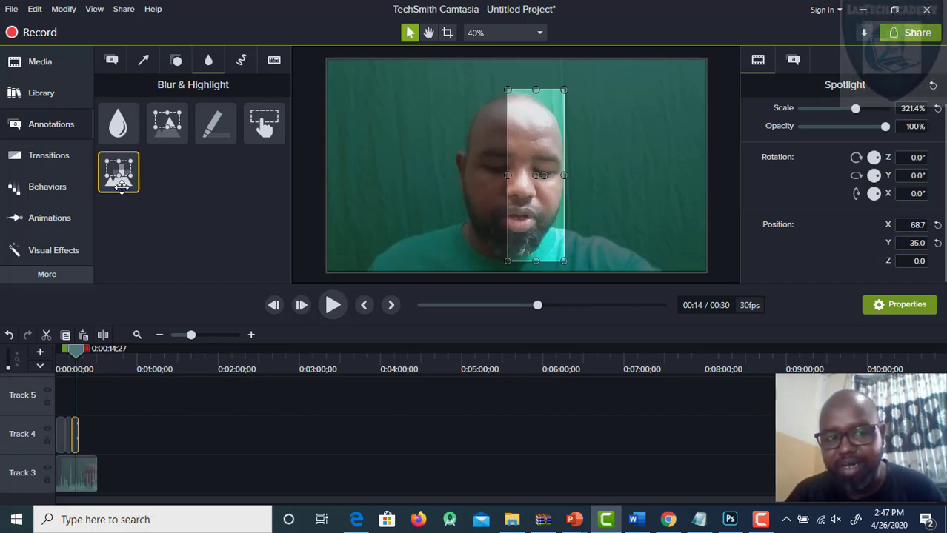
Step: Add a Pixelate annotation on Track 4 directly after the second spotlight and stretch it across the eyes, about 137% scale at X 10, Y -27.5
left_click_drag(122, 175, 77, 436)
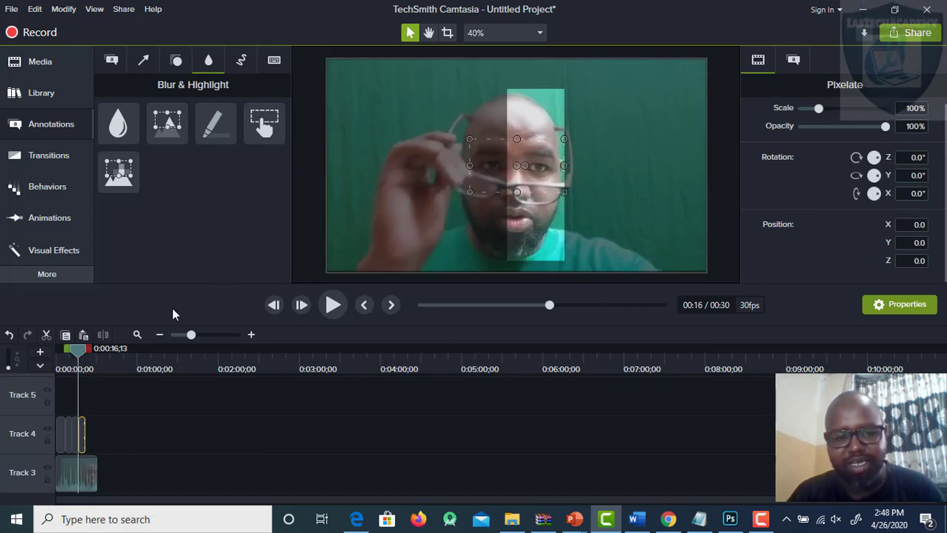
left_click_drag(80, 353, 83, 353)
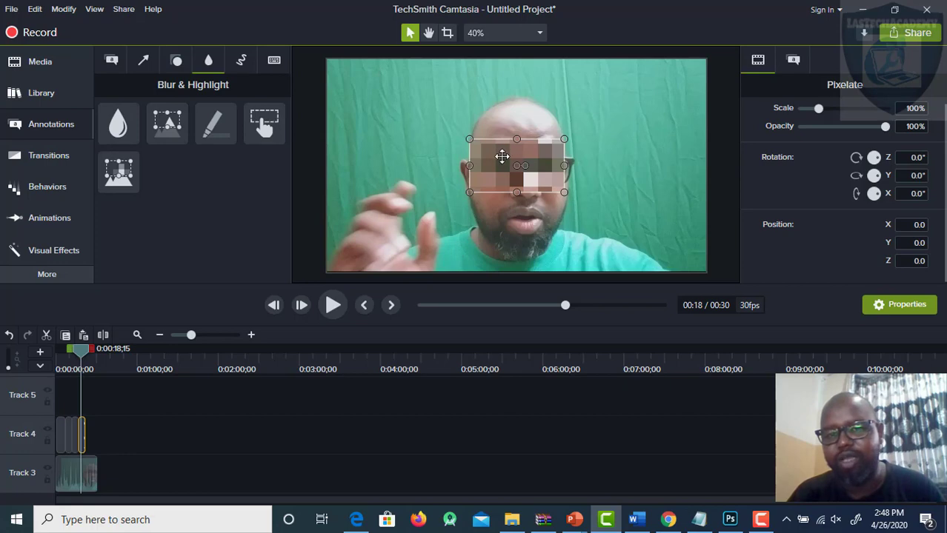
left_click_drag(503, 156, 484, 164)
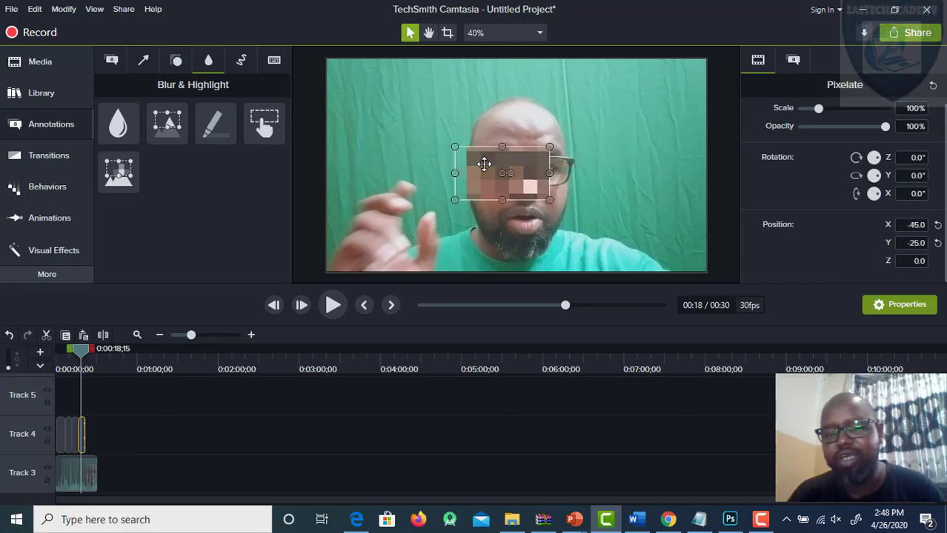
left_click_drag(549, 173, 585, 173)
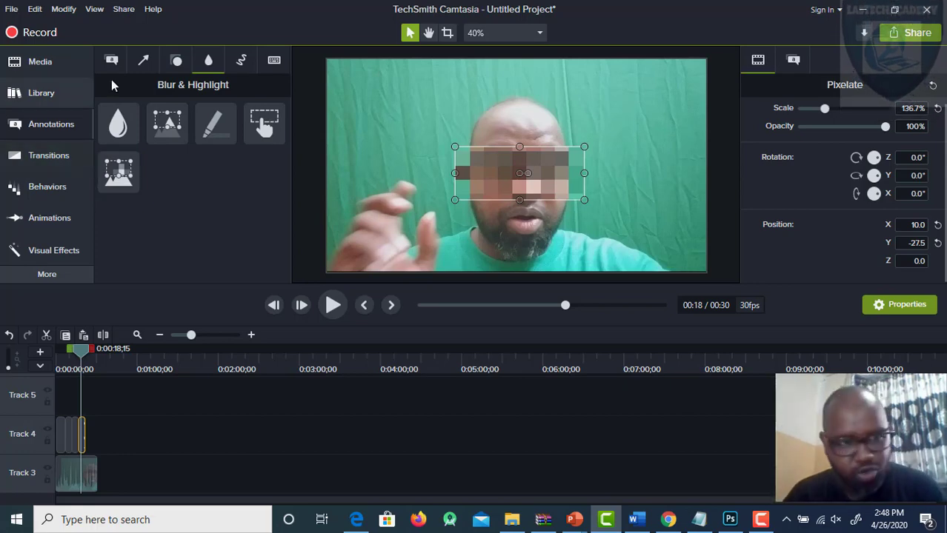
Step: Place the Rec 04-25-20.trec recording on the timeline directly after the Green clip and move the playhead to about 52 seconds
left_click(56, 69)
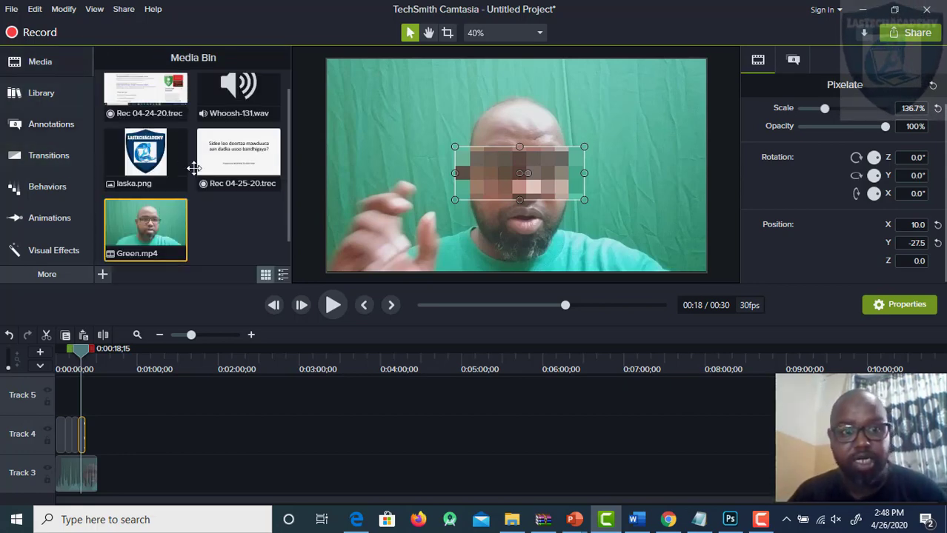
mouse_move(247, 159)
left_mouse_down()
mouse_move(214, 399)
mouse_move(182, 466)
mouse_move(156, 478)
mouse_move(100, 470)
mouse_move(111, 467)
left_mouse_up()
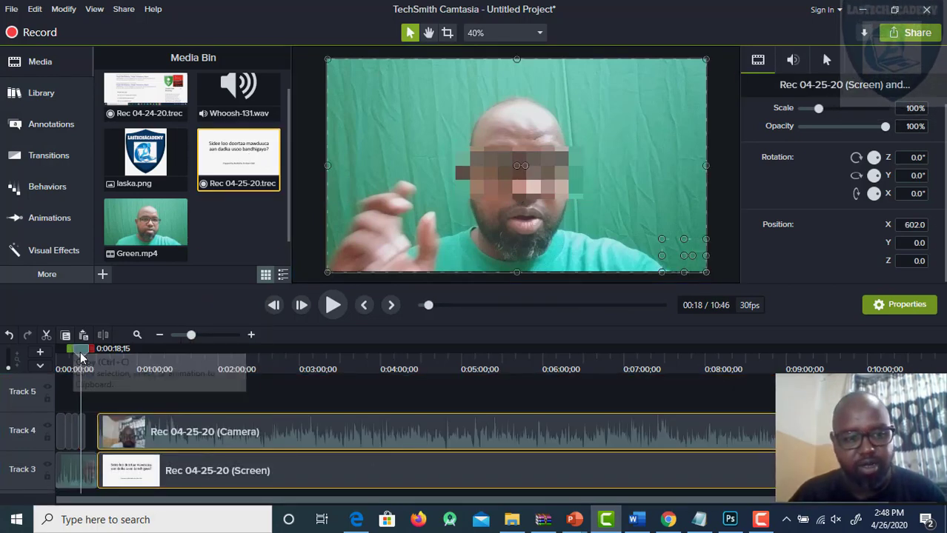
left_click_drag(86, 363, 126, 368)
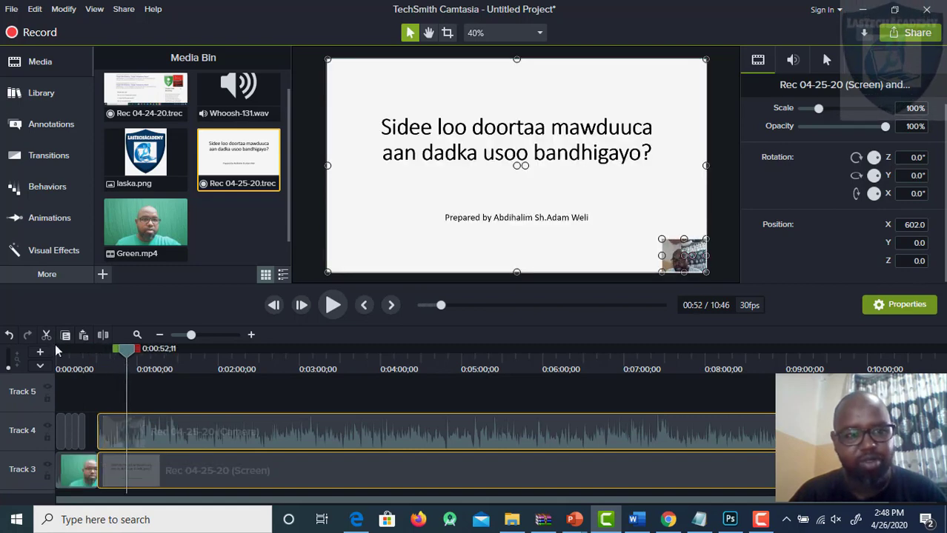
Step: Add a Highlight annotation on Track 5 at the playhead and fit it over the title word "doortaa", 78% scale at X -35, Y 144.8
left_click(53, 129)
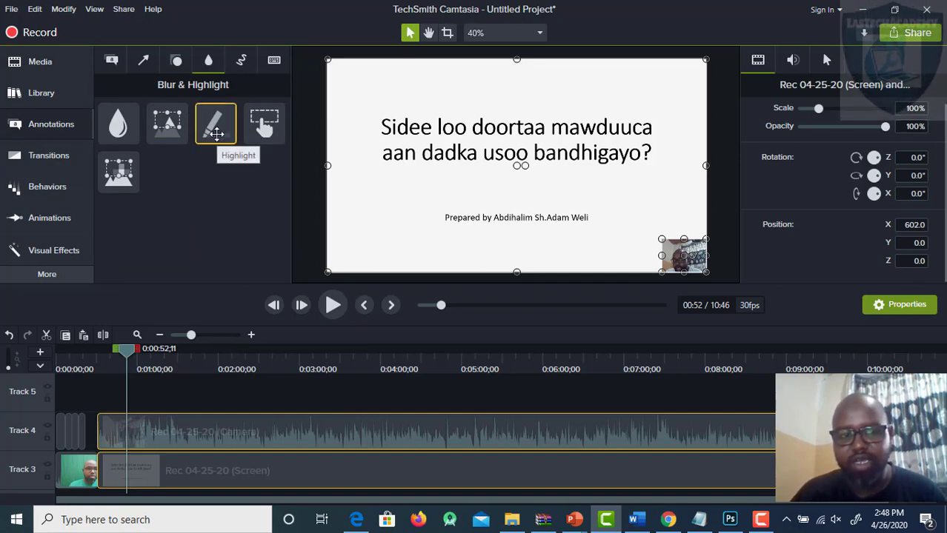
mouse_move(215, 132)
left_mouse_down()
mouse_move(169, 312)
mouse_move(158, 406)
mouse_move(132, 401)
left_mouse_up()
left_click_drag(501, 169, 421, 147)
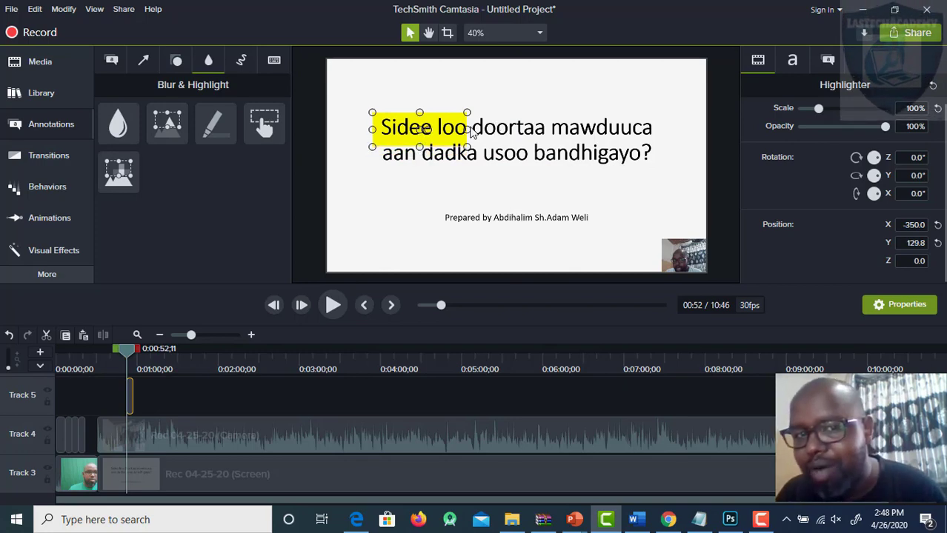
left_click_drag(471, 130, 530, 139)
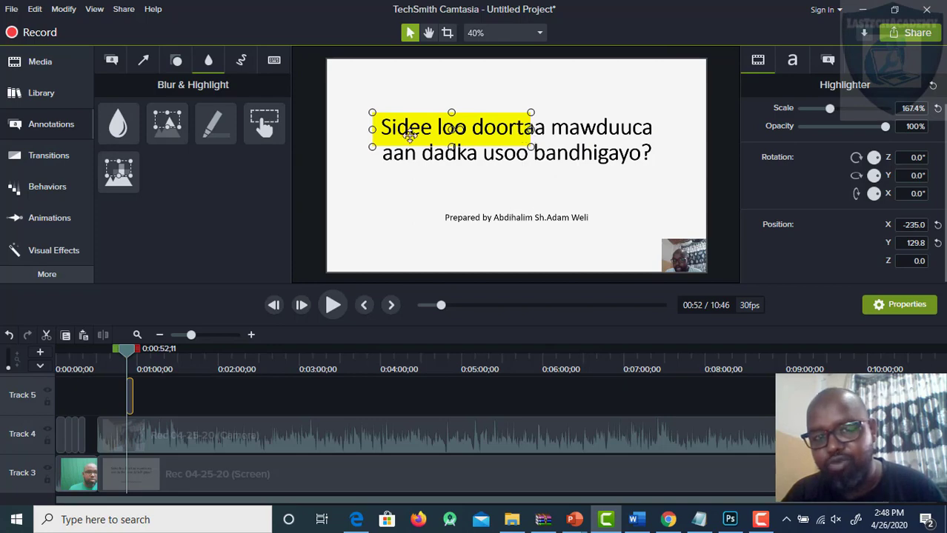
left_click_drag(409, 134, 469, 126)
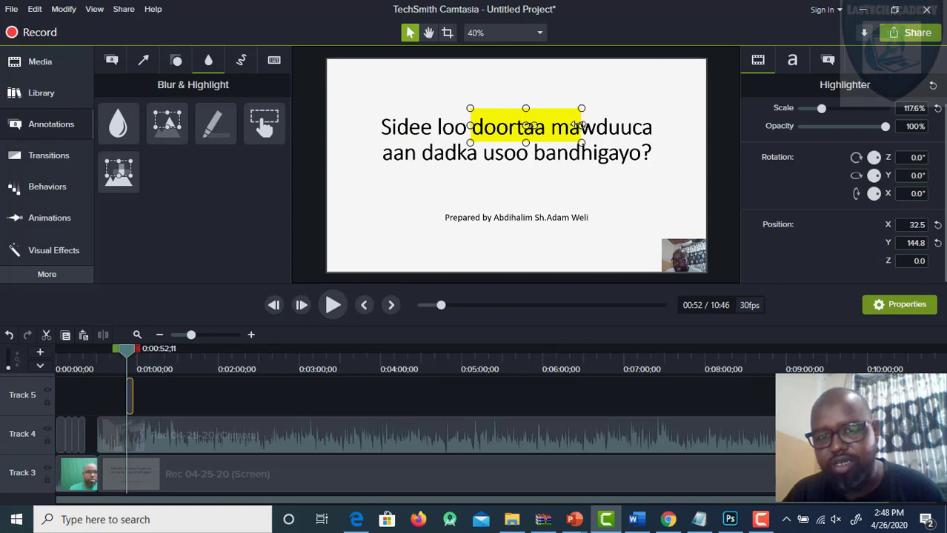
left_click_drag(579, 126, 544, 126)
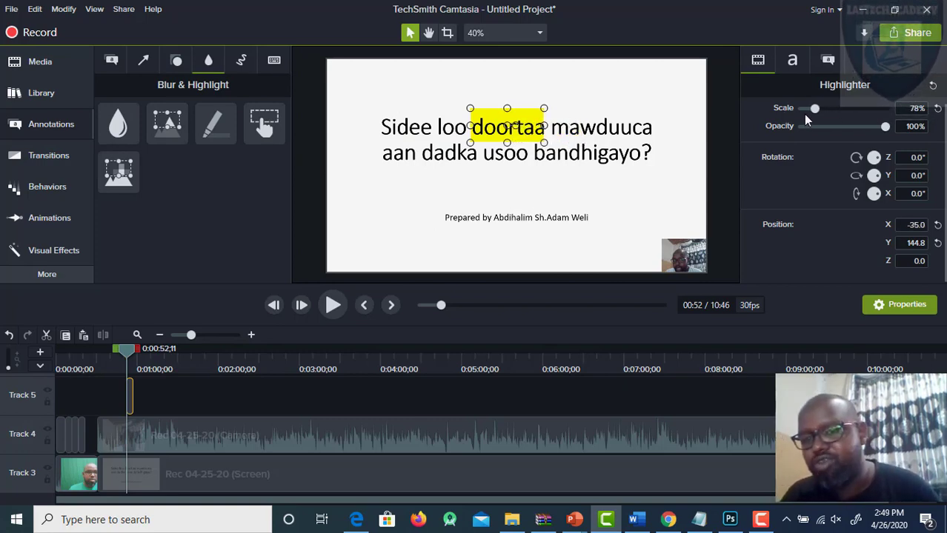
Step: Set the highlighter's scale to about 94.6% and its opacity to 92%
mouse_move(815, 109)
left_mouse_down()
mouse_move(849, 115)
mouse_move(819, 116)
left_mouse_up()
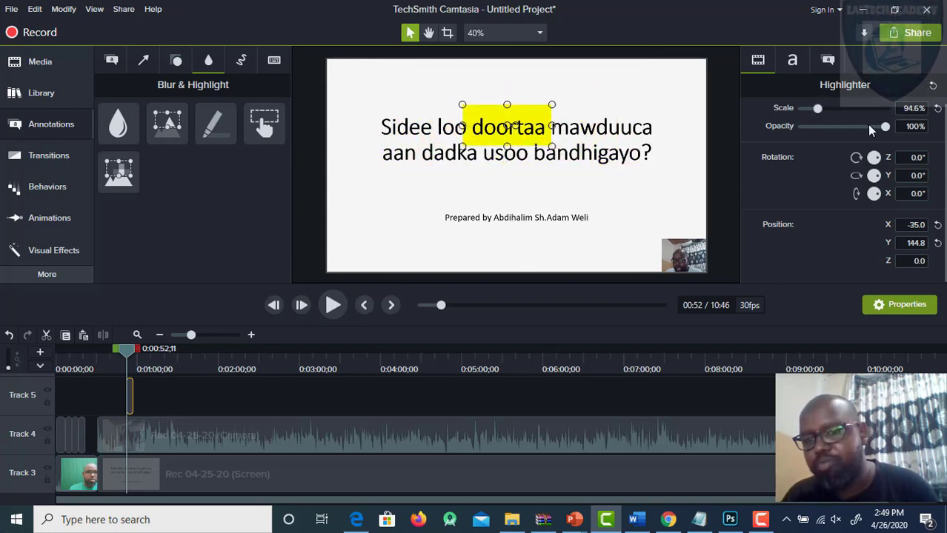
left_click_drag(884, 126, 876, 128)
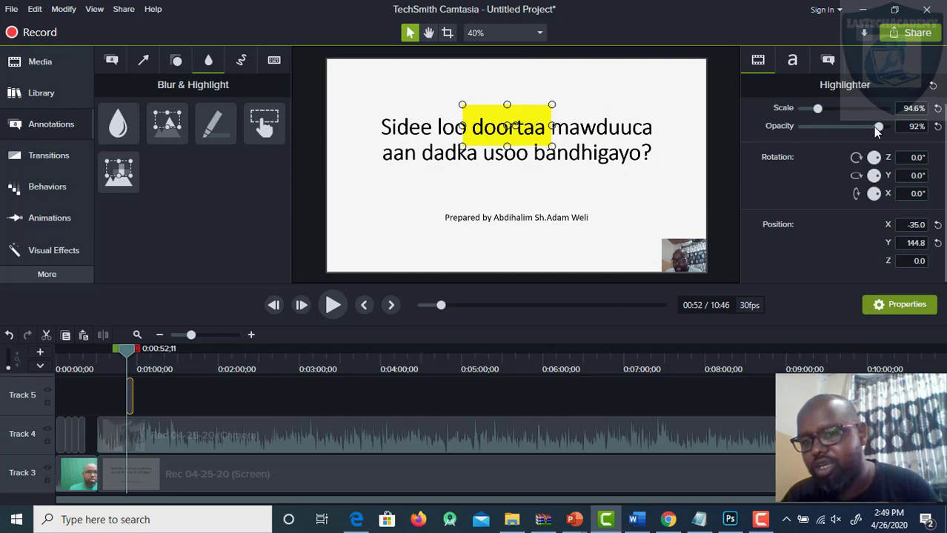
left_click(908, 310)
left_click(896, 304)
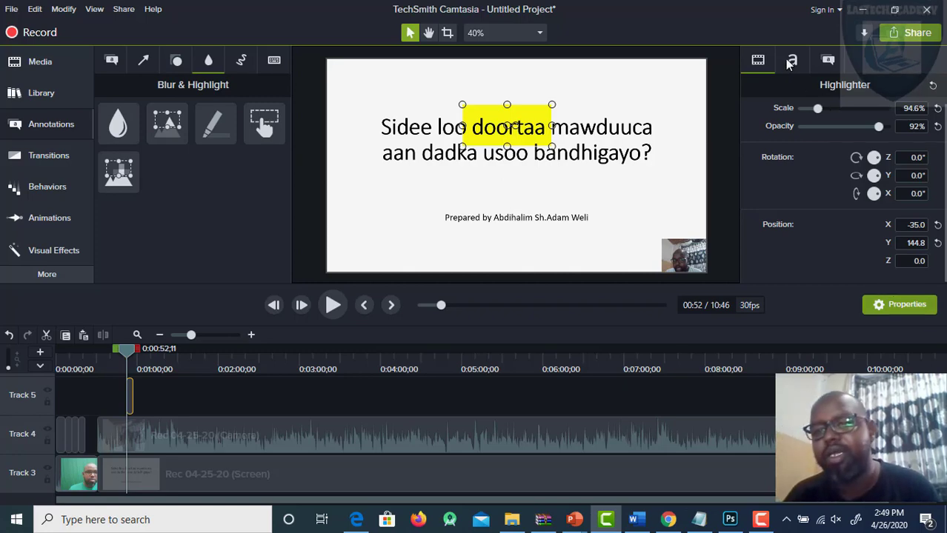
Step: Change the highlighter's fill to green #2AFF00 and shrink it to fit closely around the word "doortaa"
left_click(791, 62)
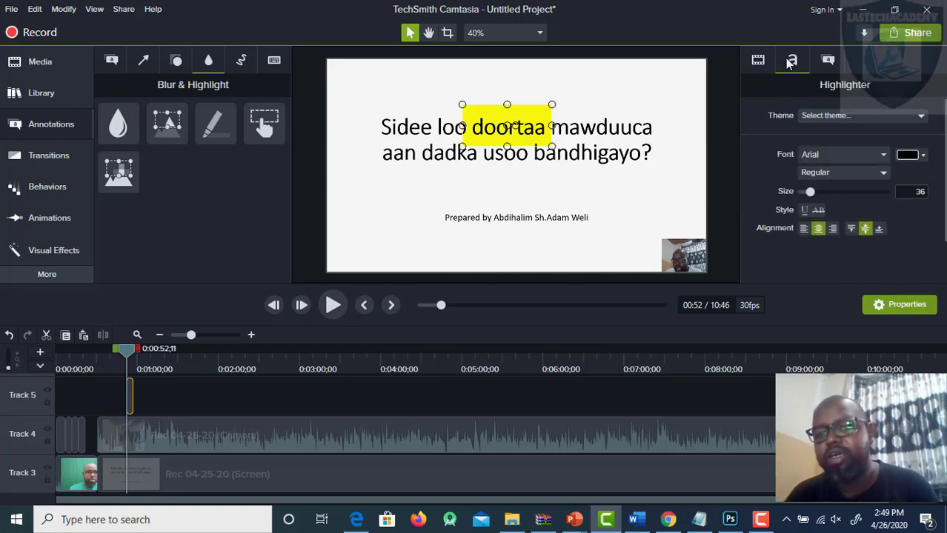
left_click(829, 63)
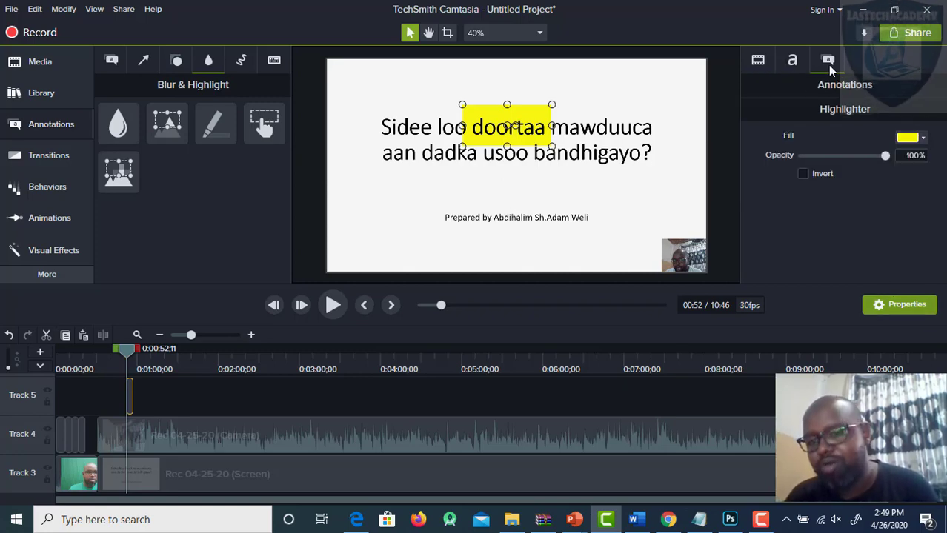
left_click(922, 138)
left_click(920, 256)
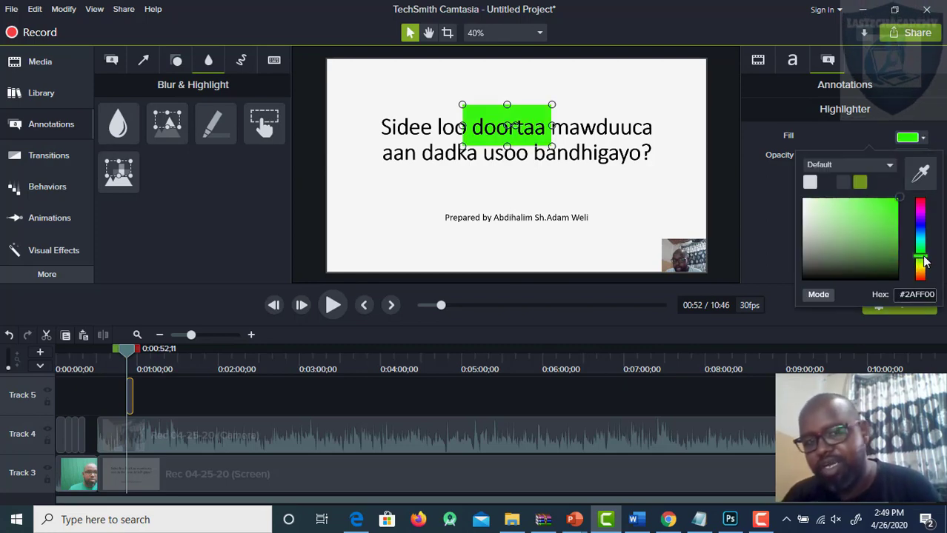
mouse_move(495, 115)
left_mouse_down()
mouse_move(556, 131)
mouse_move(507, 141)
left_mouse_up()
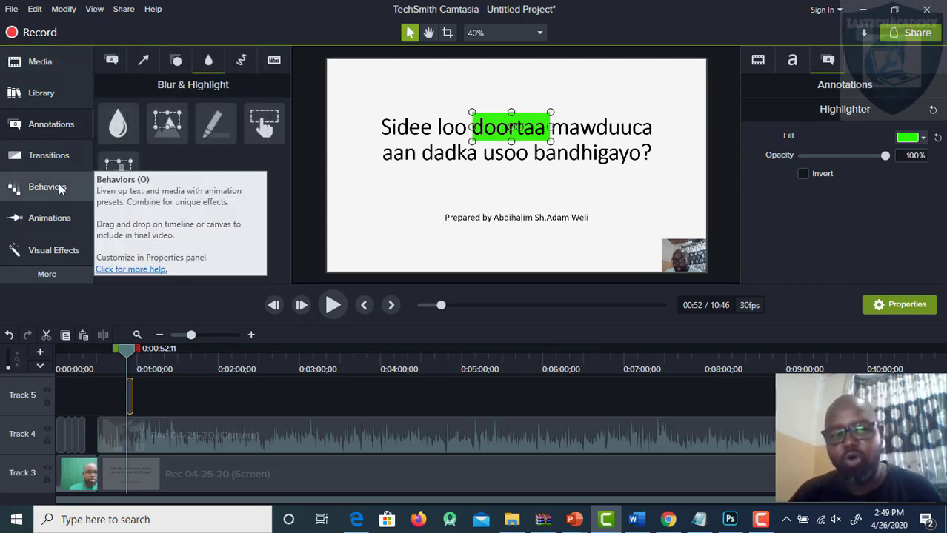
Step: Browse the available transitions, behaviors, animations and visual effects
left_click(56, 152)
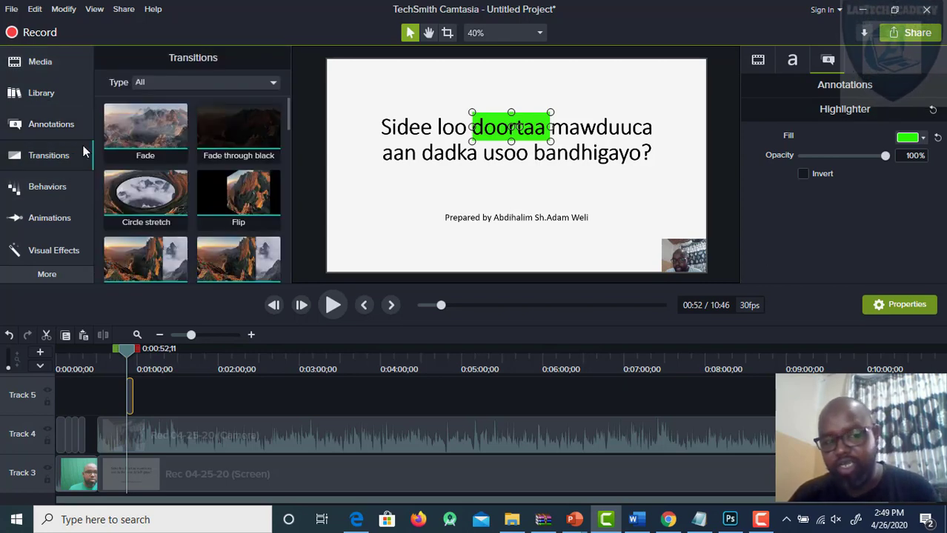
left_click(38, 190)
left_click(45, 220)
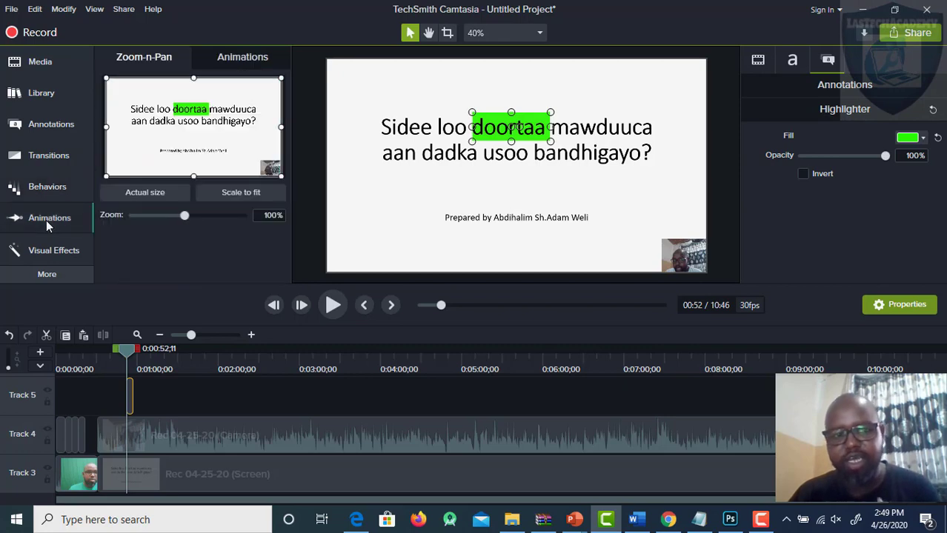
left_click(52, 256)
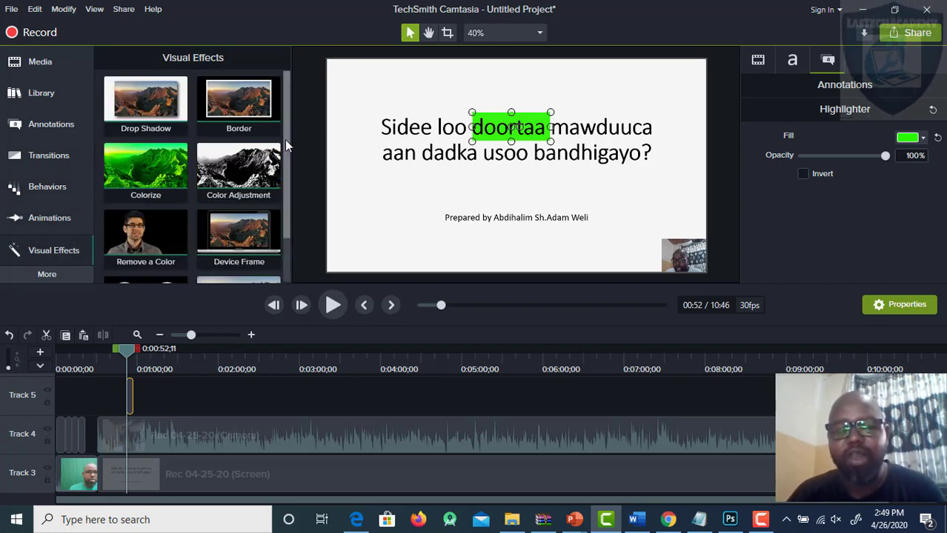
left_click_drag(285, 139, 289, 175)
Step: Delete the highlighter together with the Rec 04-25-20 camera and screen clips, keeping the Green clip
left_click(190, 393)
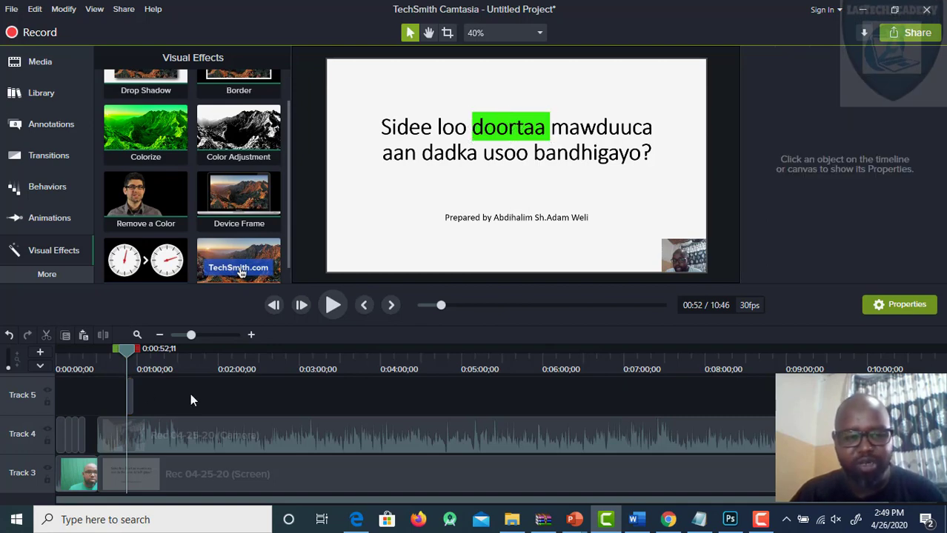
left_click_drag(93, 385, 465, 475)
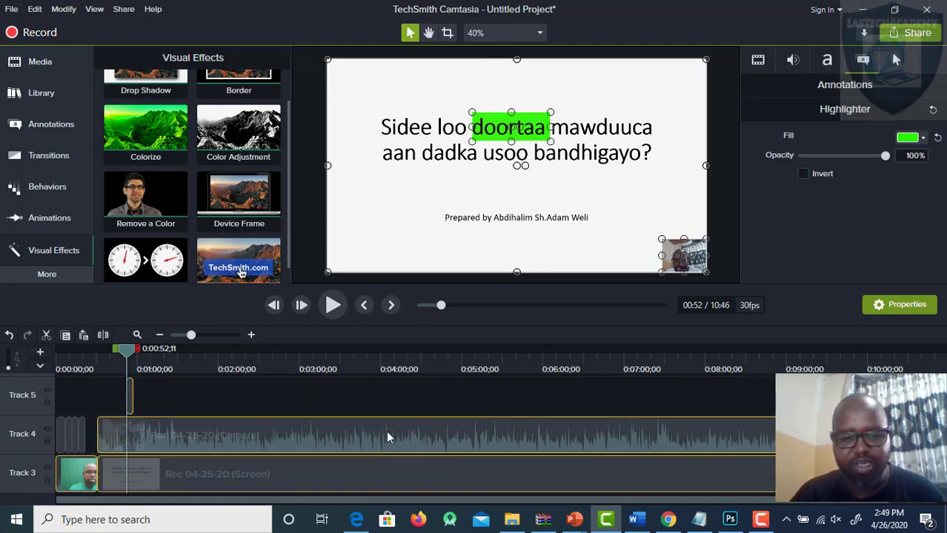
left_click(507, 390)
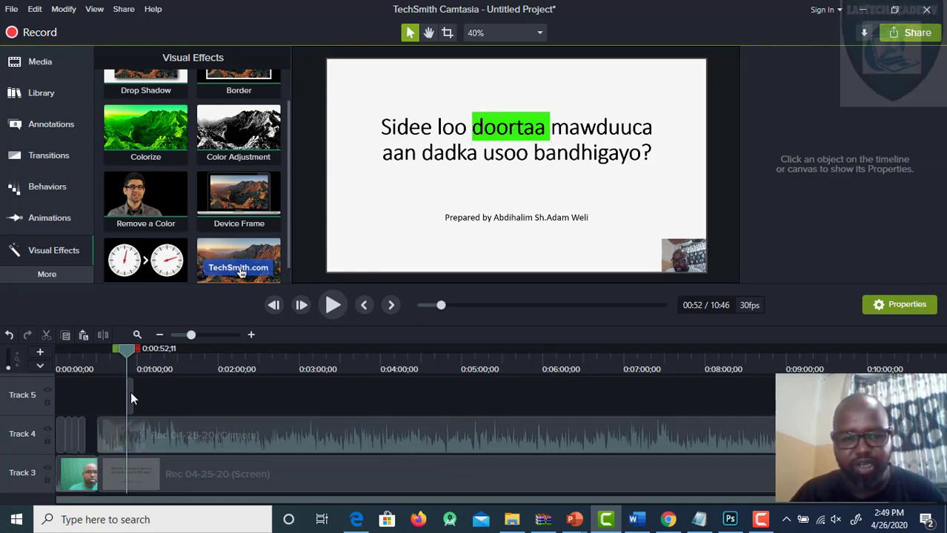
left_click_drag(116, 392, 509, 497)
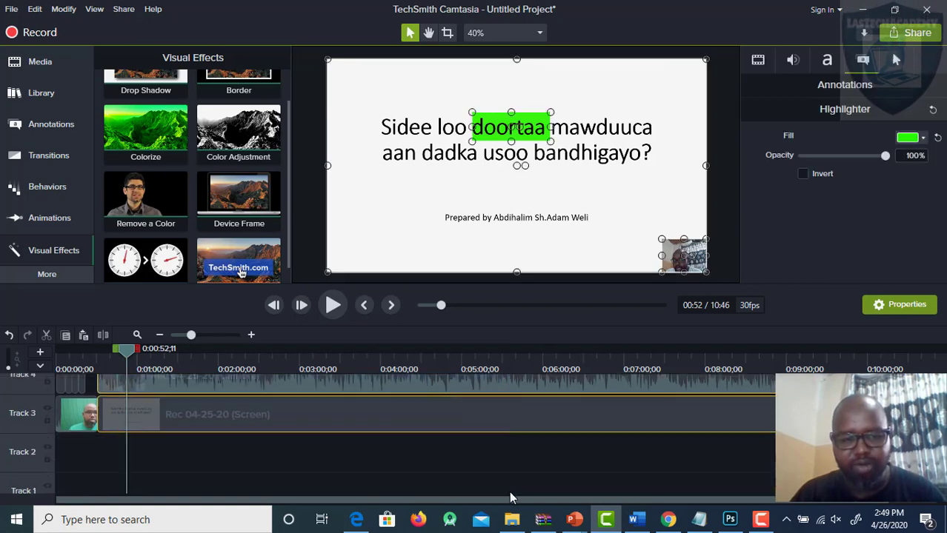
key("Delete")
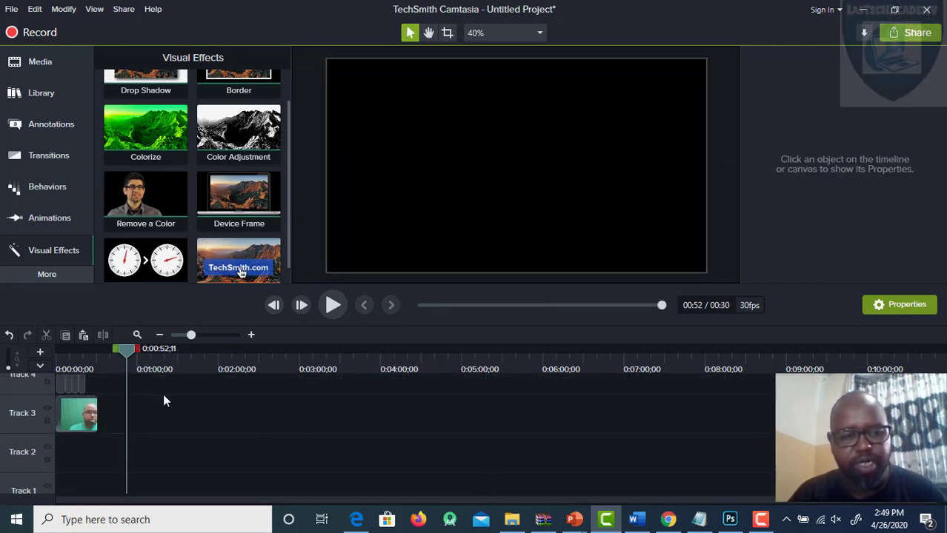
Step: Return the playhead to the start and apply the Drop Shadow visual effect to the Green clip on Track 3
left_click_drag(130, 351, 42, 354)
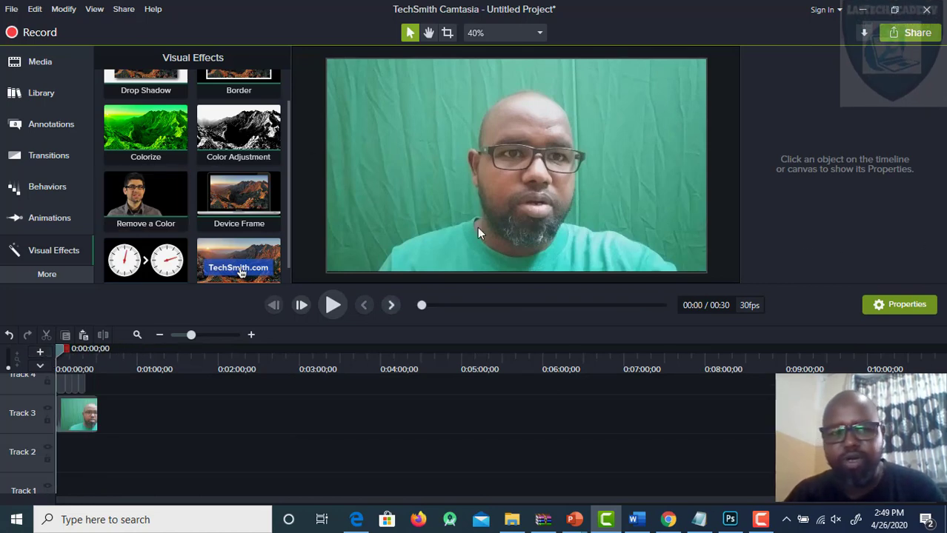
left_click_drag(289, 185, 289, 131)
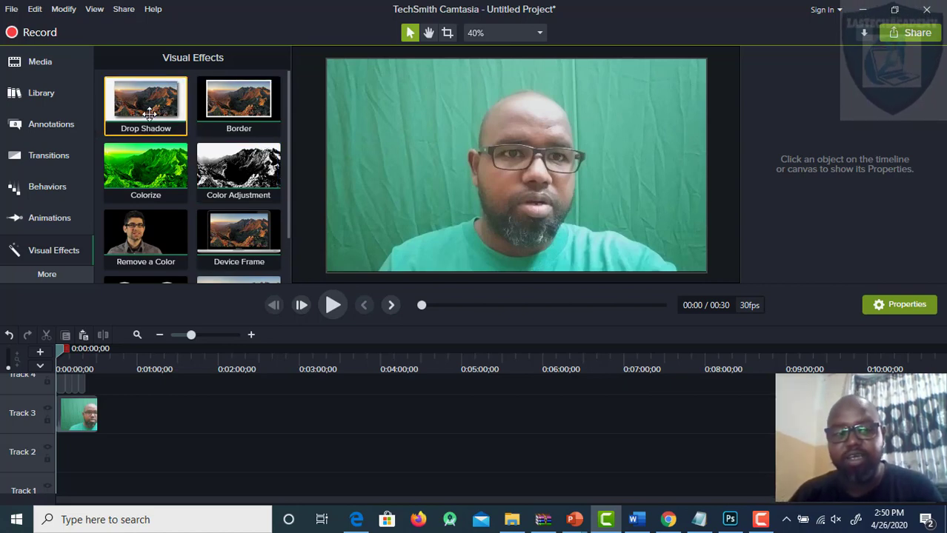
left_click_drag(147, 116, 81, 417)
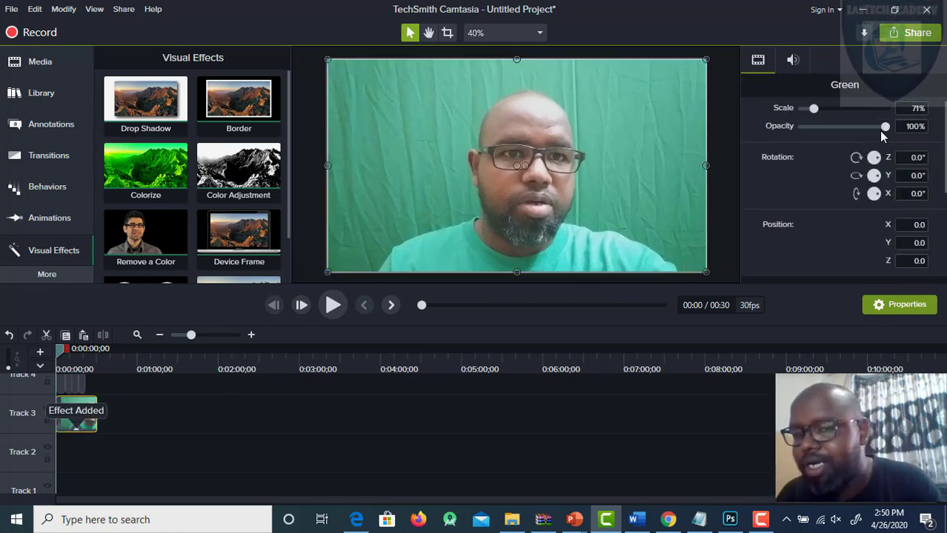
mouse_move(884, 127)
left_mouse_down()
mouse_move(811, 130)
mouse_move(886, 130)
left_mouse_up()
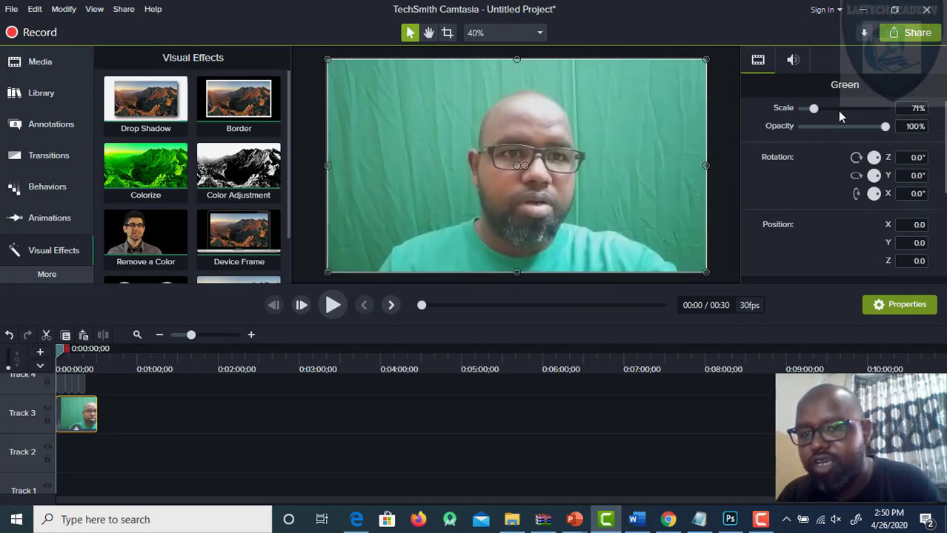
Step: Add the Border visual effect to the Green clip on Track 3
mouse_move(813, 108)
left_mouse_down()
mouse_move(883, 115)
mouse_move(813, 115)
left_mouse_up()
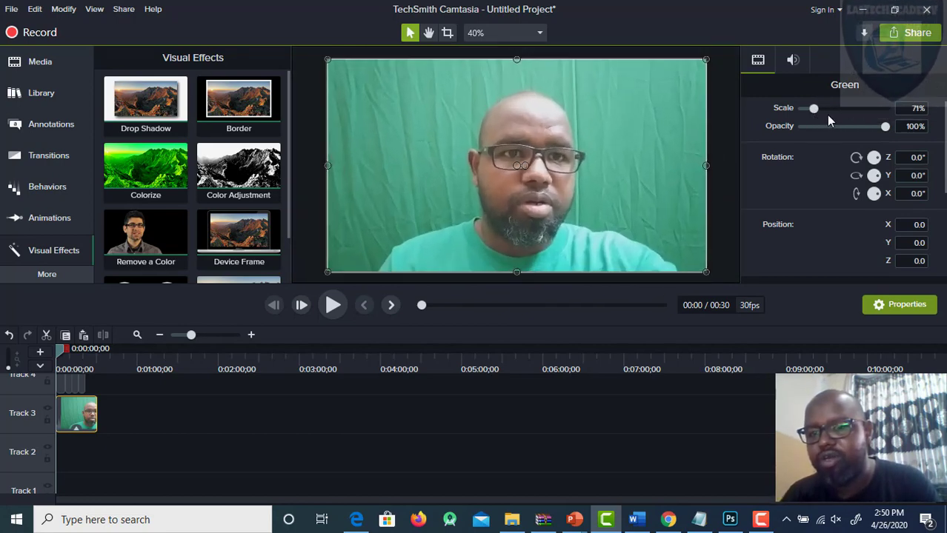
left_click_drag(885, 126, 888, 148)
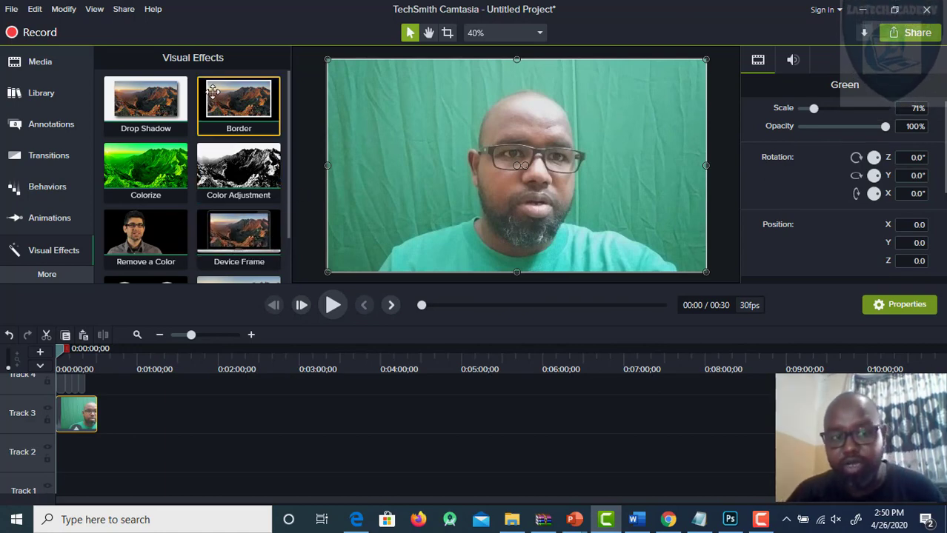
left_click_drag(213, 91, 82, 411)
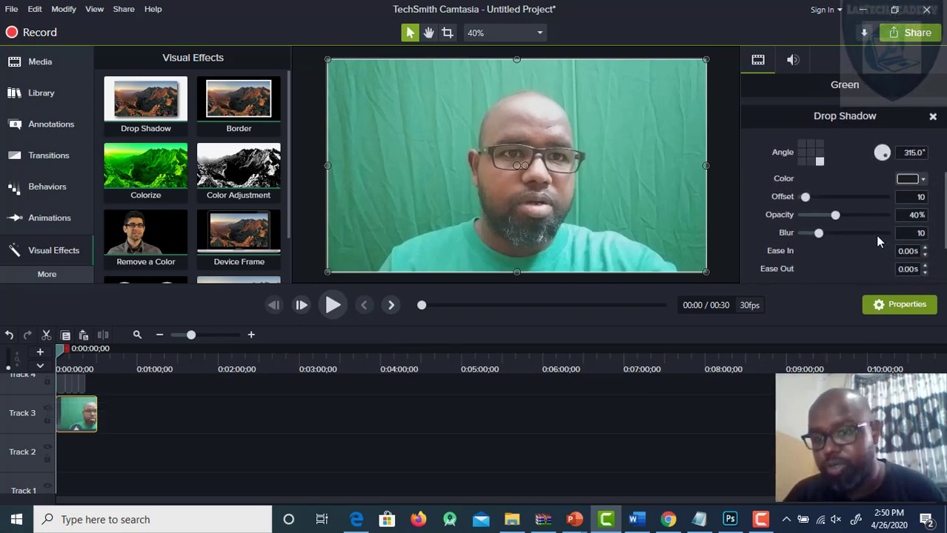
Step: Set the Drop Shadow's offset to 0, blur to 15 and angle to 315°
left_click_drag(821, 202, 822, 237)
left_click_drag(822, 235, 831, 235)
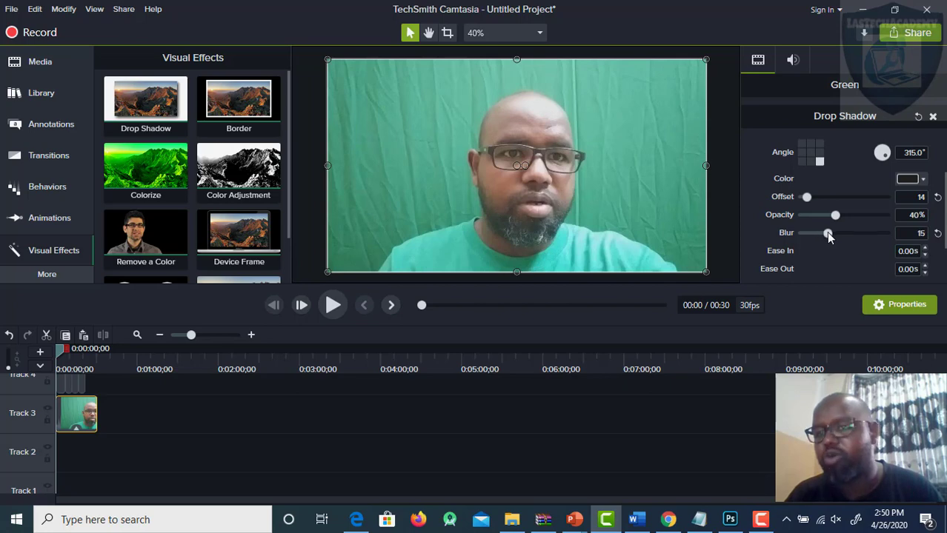
left_click(809, 152)
left_click(810, 143)
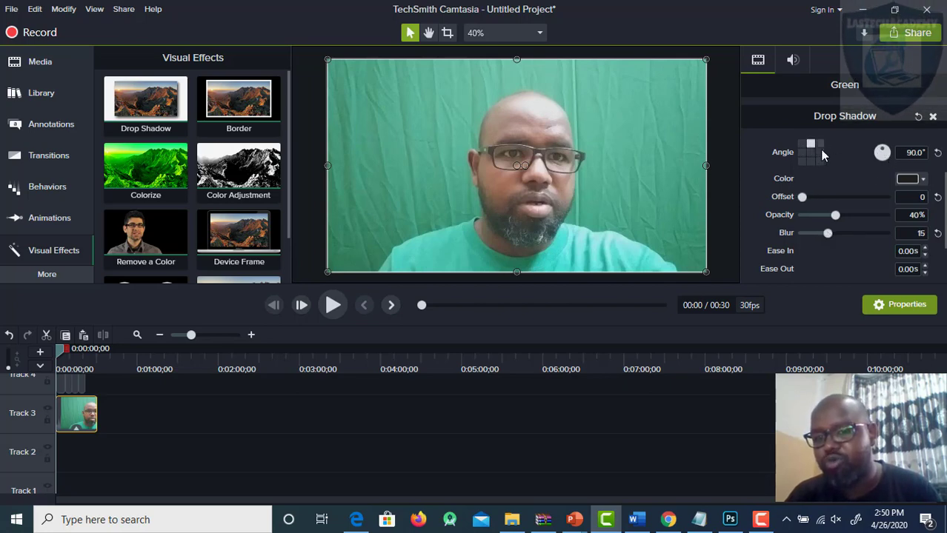
left_click(819, 161)
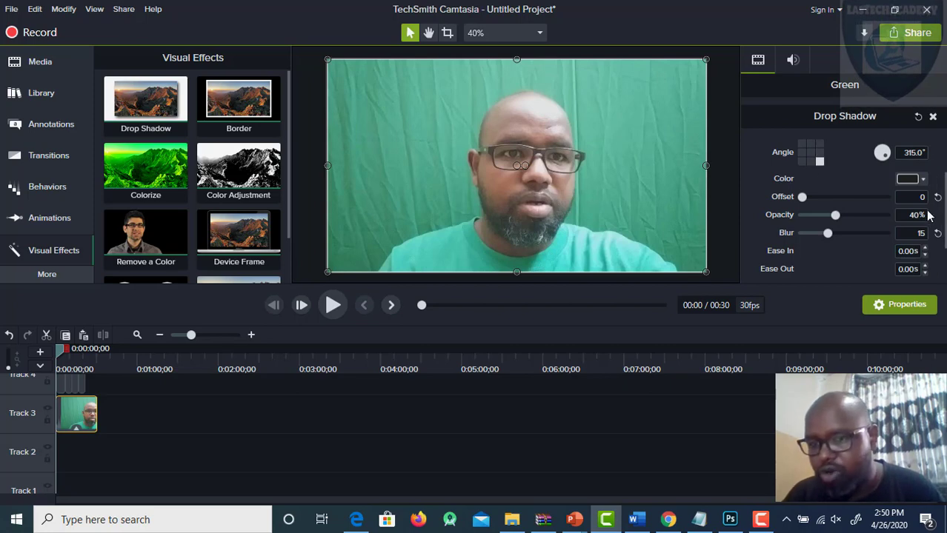
Step: Change the Green clip's border color to bright red
scroll(843, 193, "down", 1)
scroll(881, 267, "down", 1)
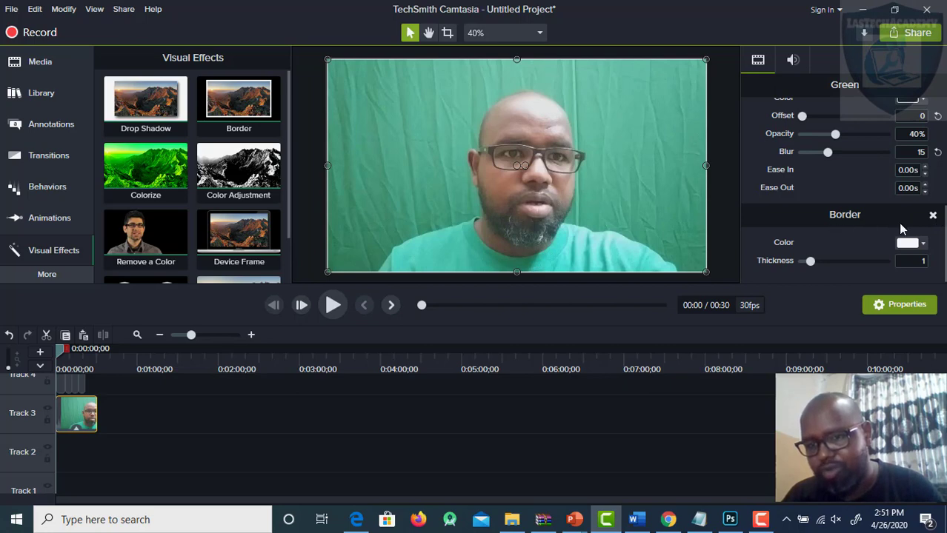
left_click(917, 243)
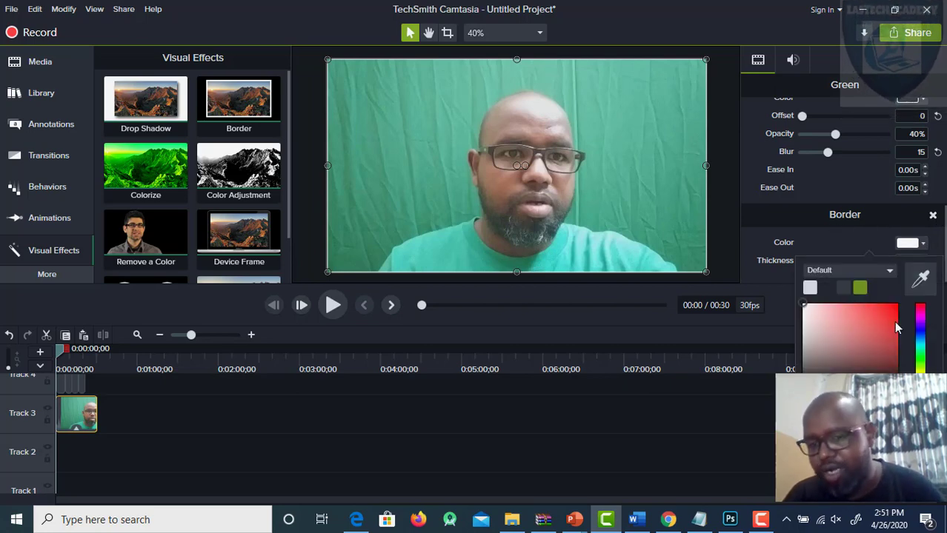
left_click(894, 309)
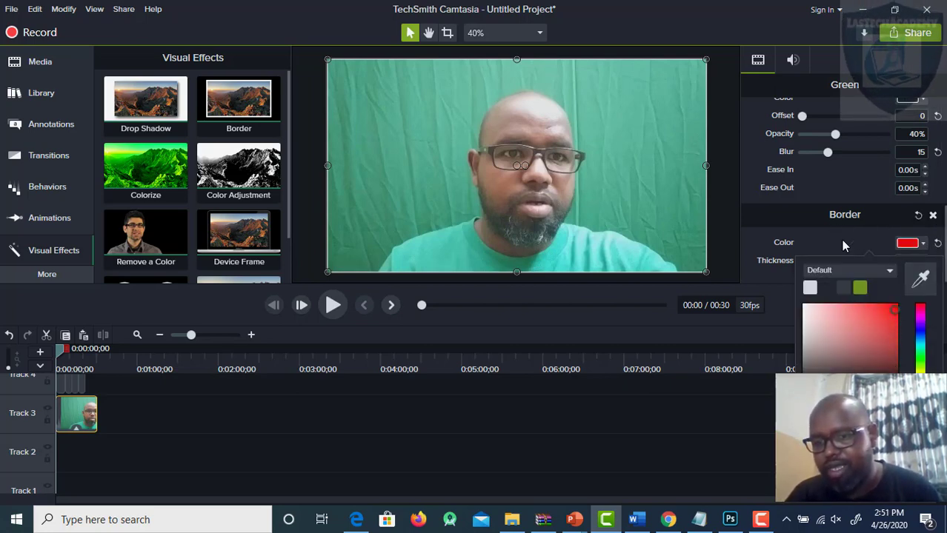
left_click(922, 243)
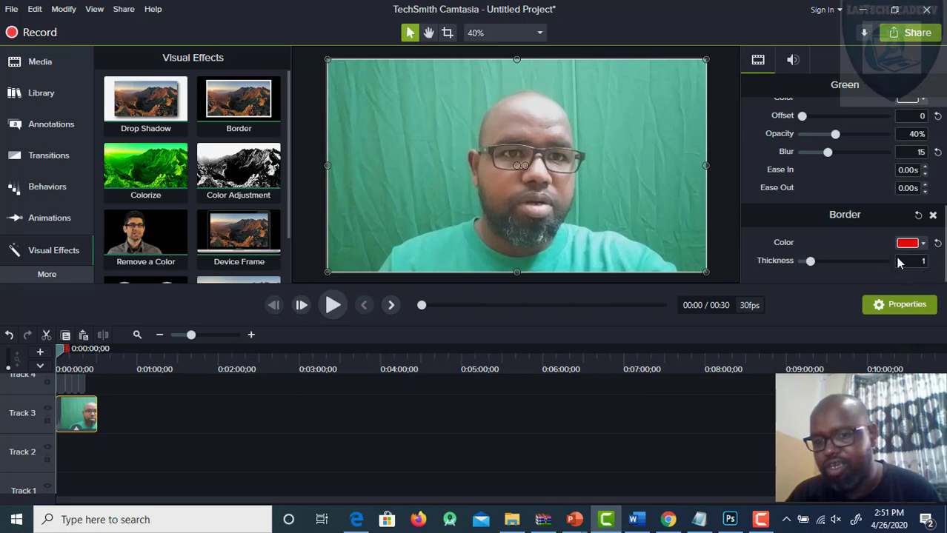
Step: Increase the border thickness to 50 and preview the red border with the clip deselected
left_click_drag(810, 261, 885, 261)
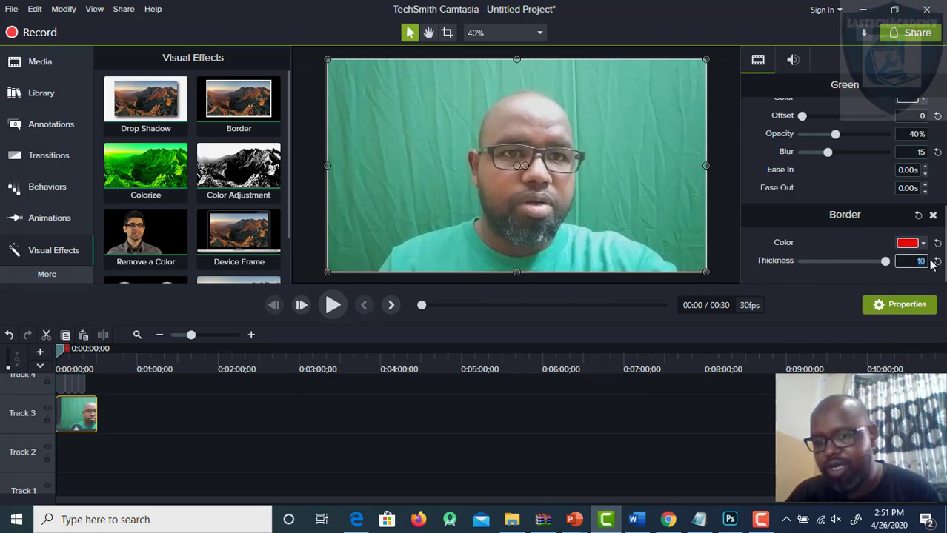
type("50")
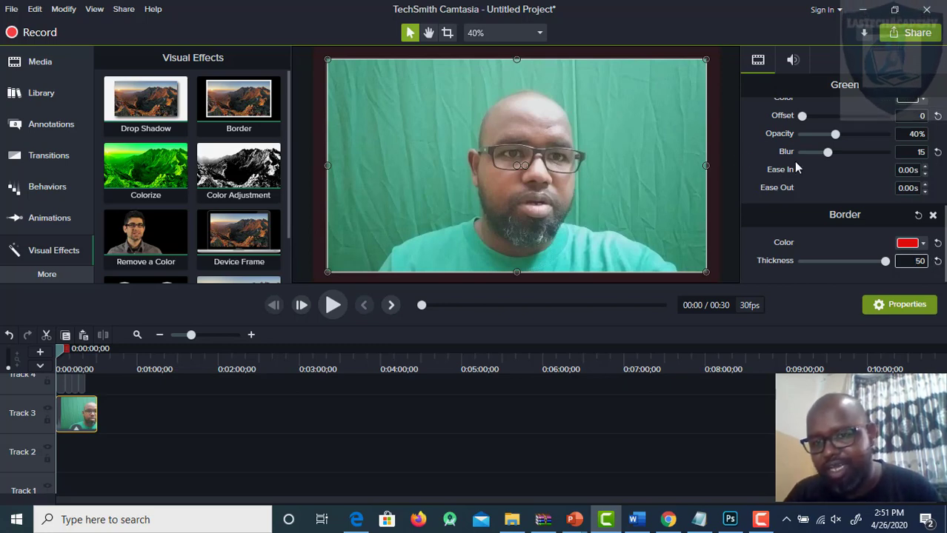
left_click(724, 181)
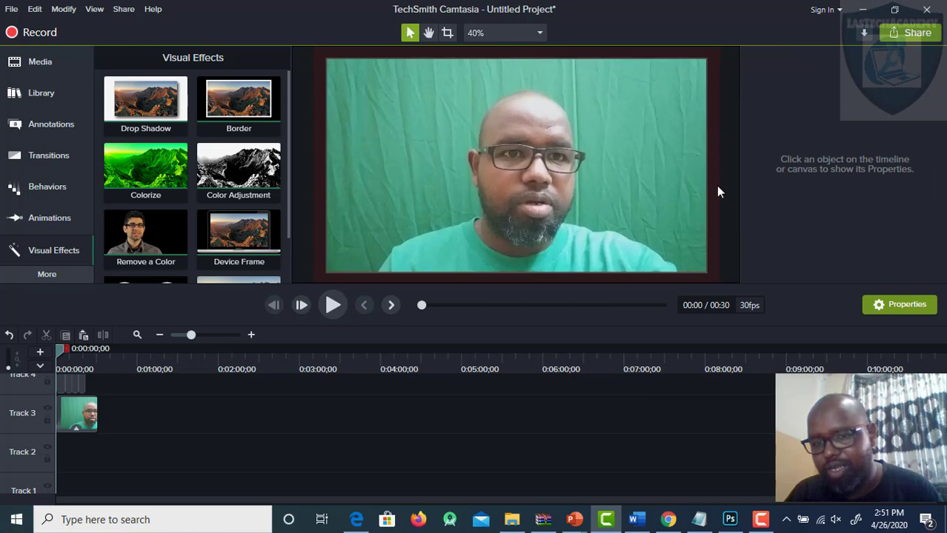
left_click(893, 305)
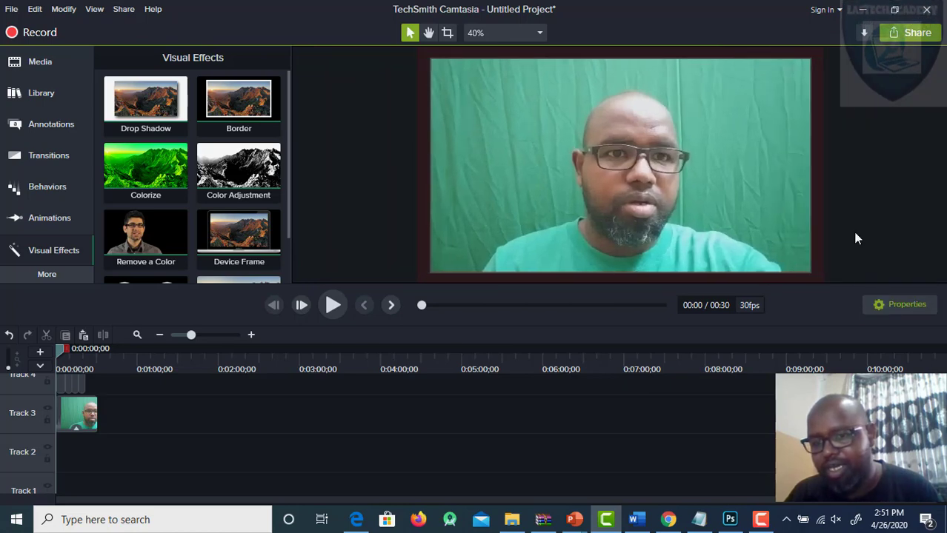
left_click(896, 305)
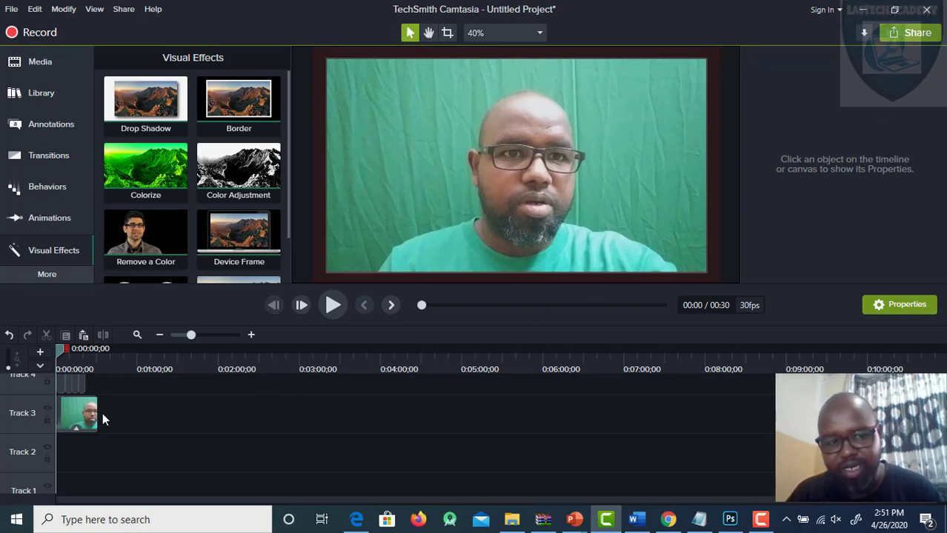
Step: Darken the Green clip's border color to near-black and set its thickness to 10
left_click(77, 414)
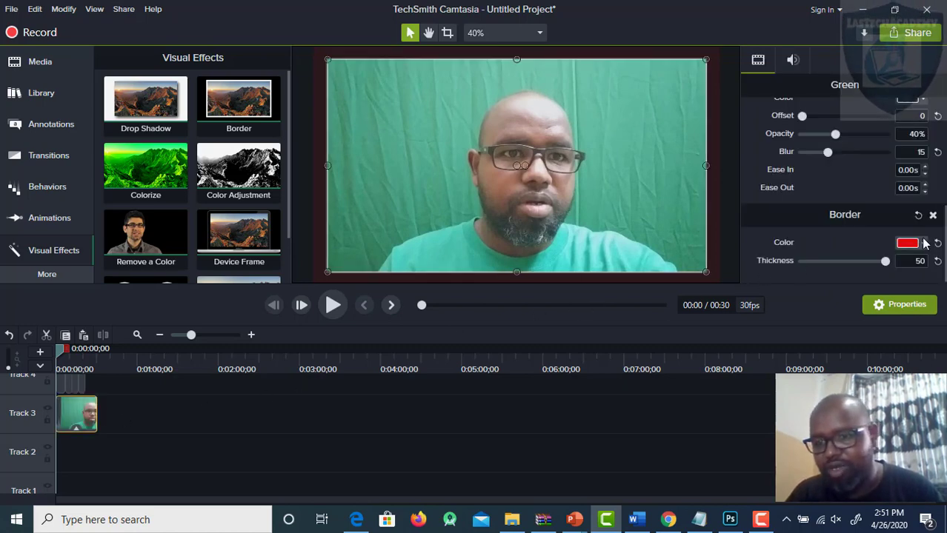
left_click(922, 243)
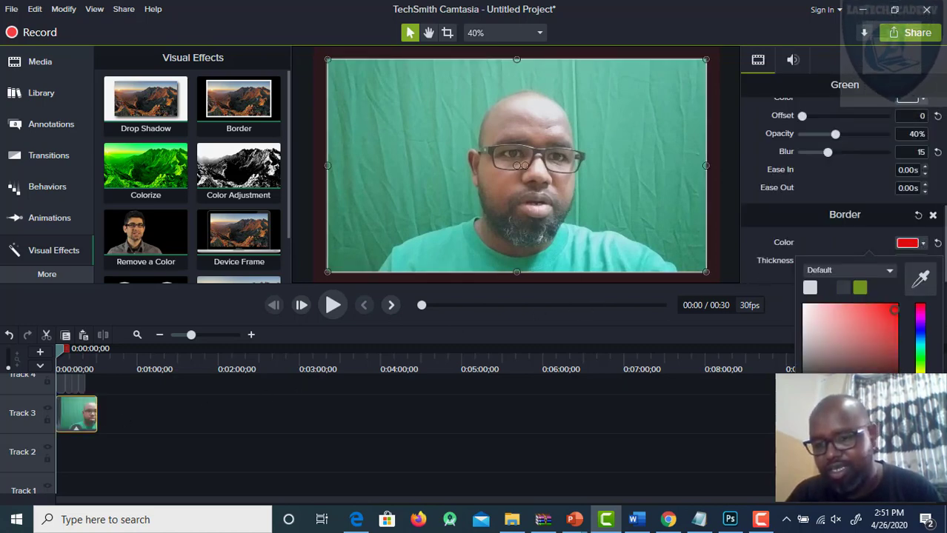
left_click_drag(893, 311, 896, 370)
left_click(883, 247)
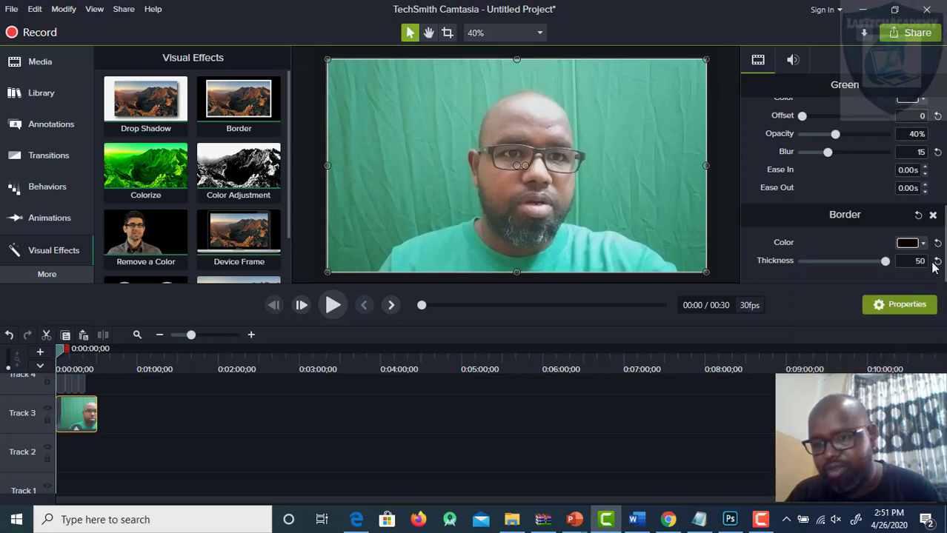
type("10")
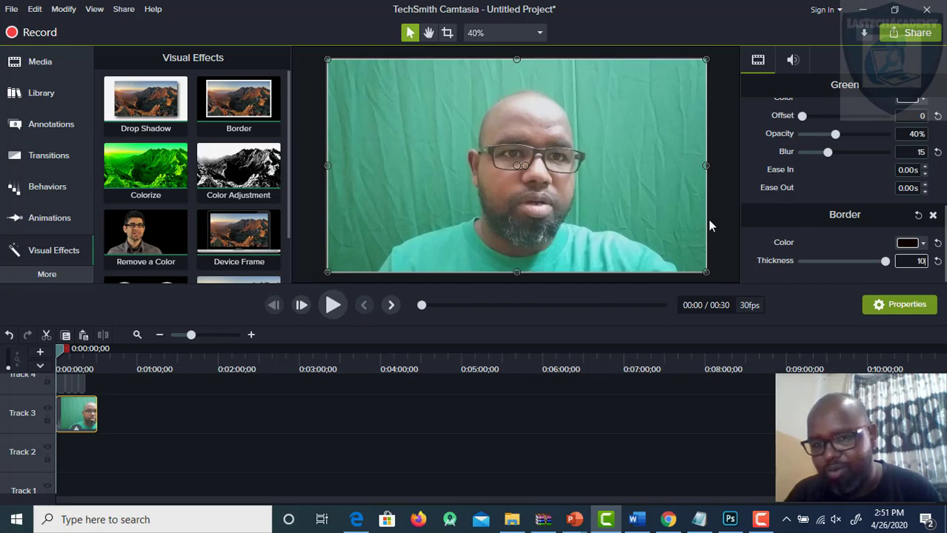
Step: Change the Green clip's border color to white and preview it with the clip deselected
left_click(922, 245)
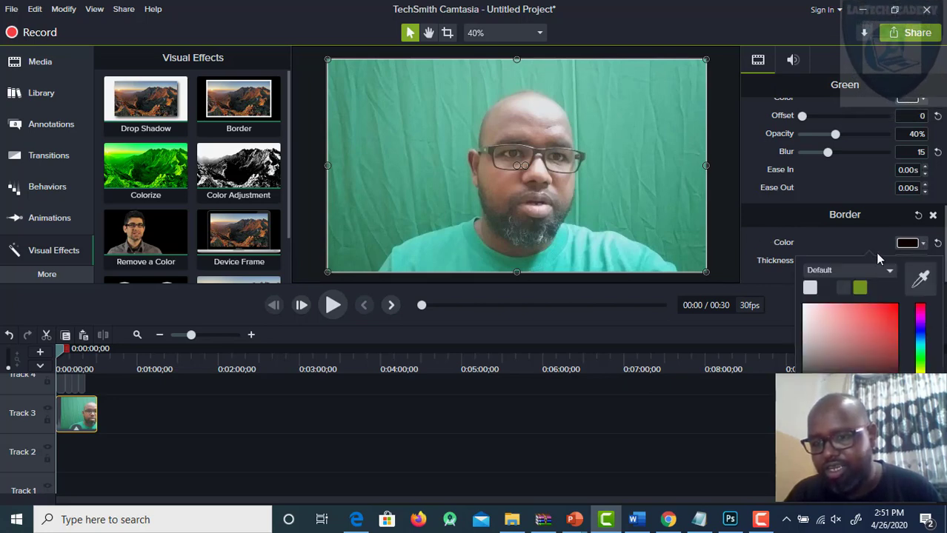
left_click(807, 321)
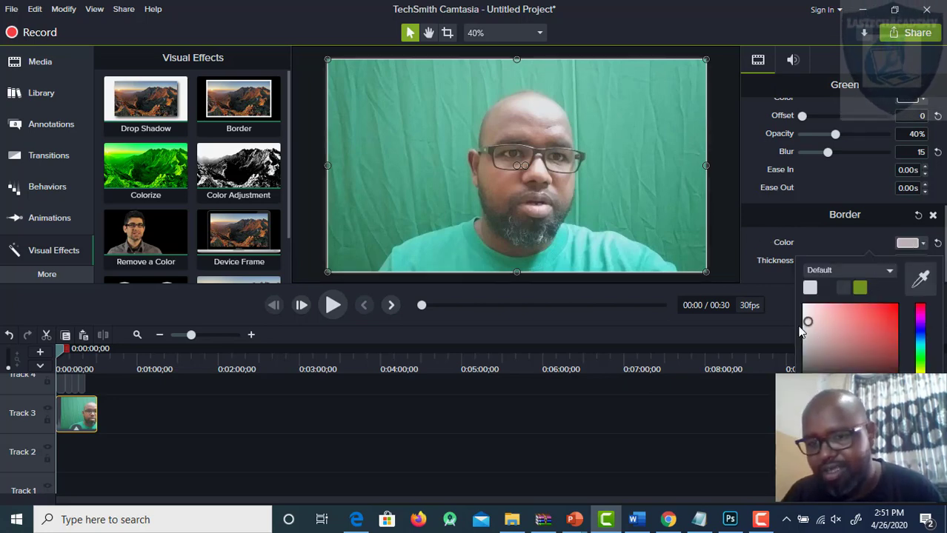
left_click(802, 303)
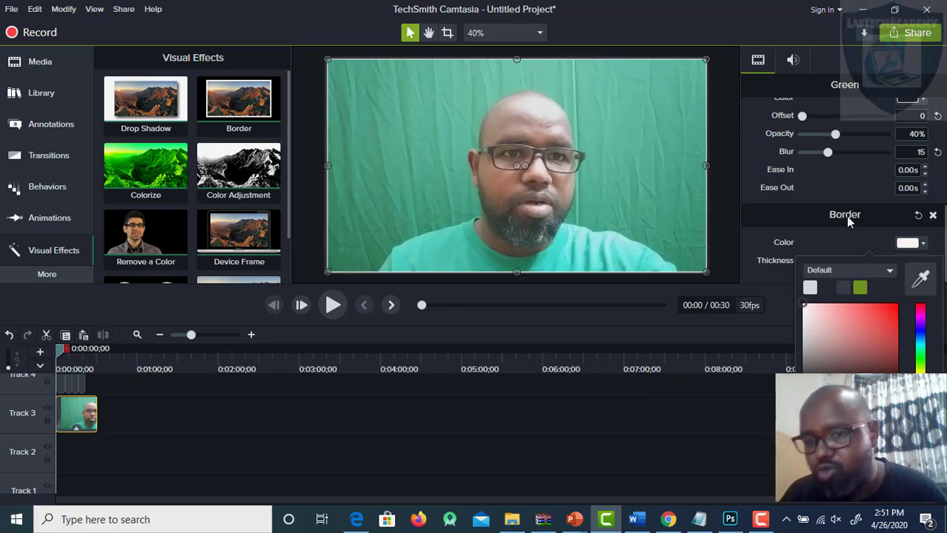
left_click(735, 218)
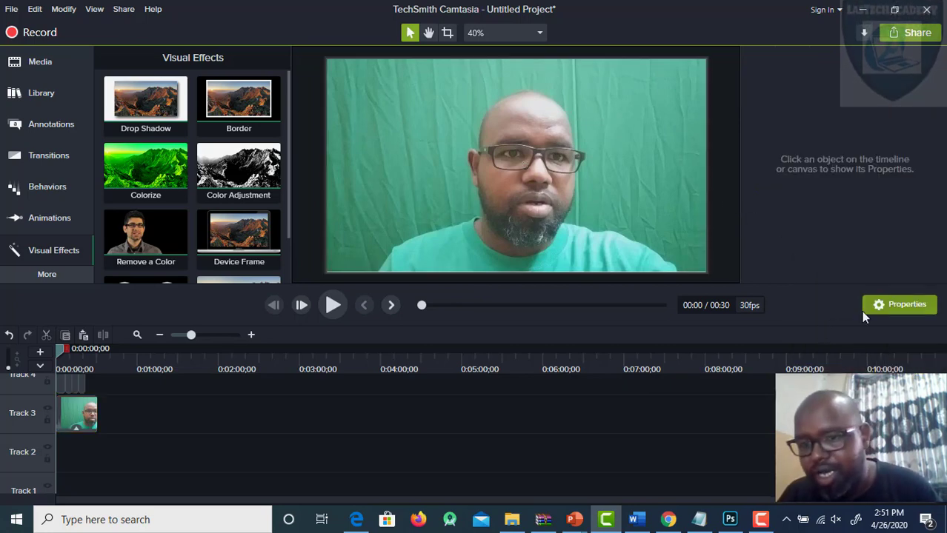
left_click(896, 304)
left_click(897, 303)
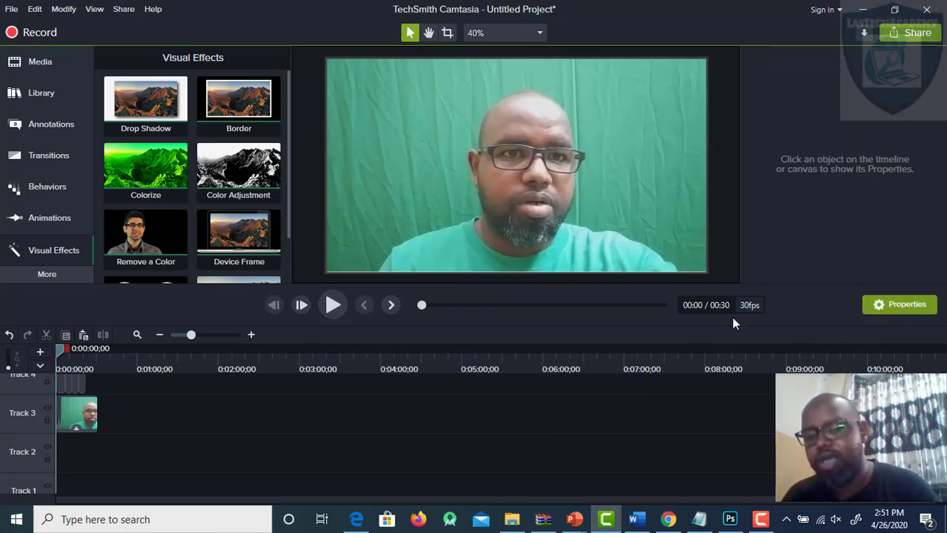
Step: Set the white border's thickness on the Green clip to 50
left_click(83, 417)
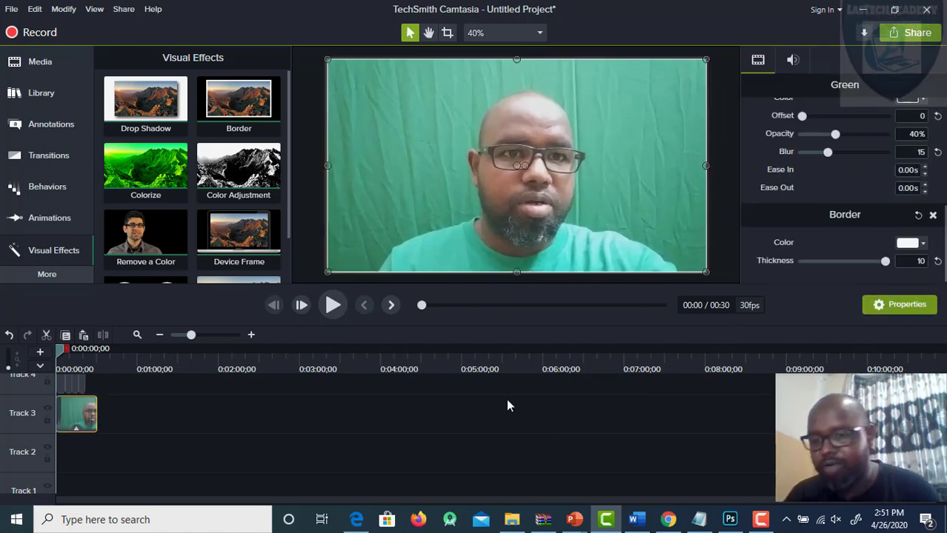
double_click(918, 261)
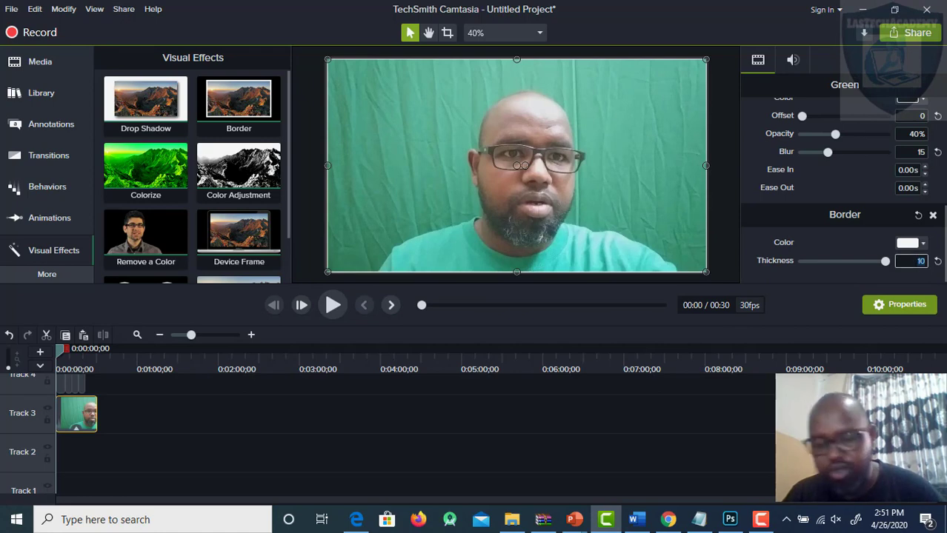
type("50")
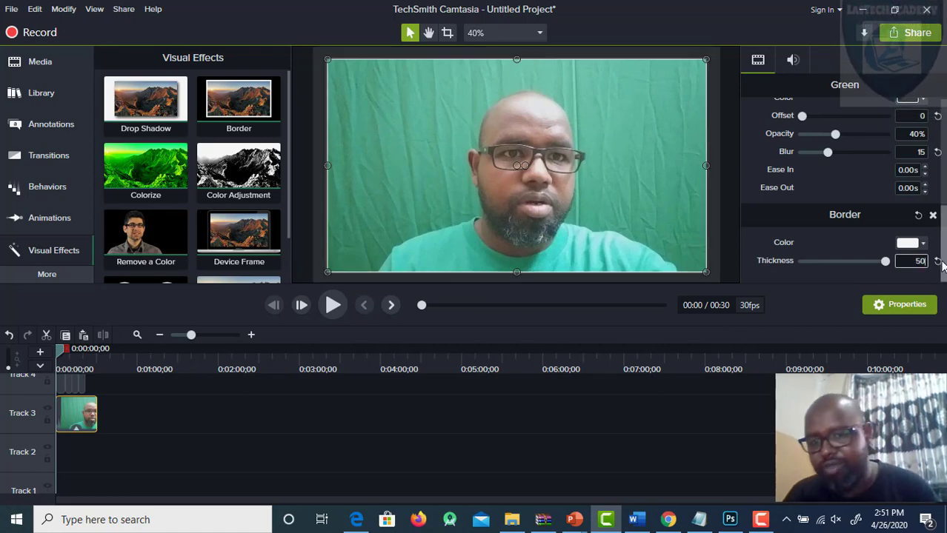
left_click(723, 193)
Step: Apply the Color Adjustment effect to the Green clip with brightness 34, contrast 166 and saturation -100
left_click_drag(232, 180, 430, 167)
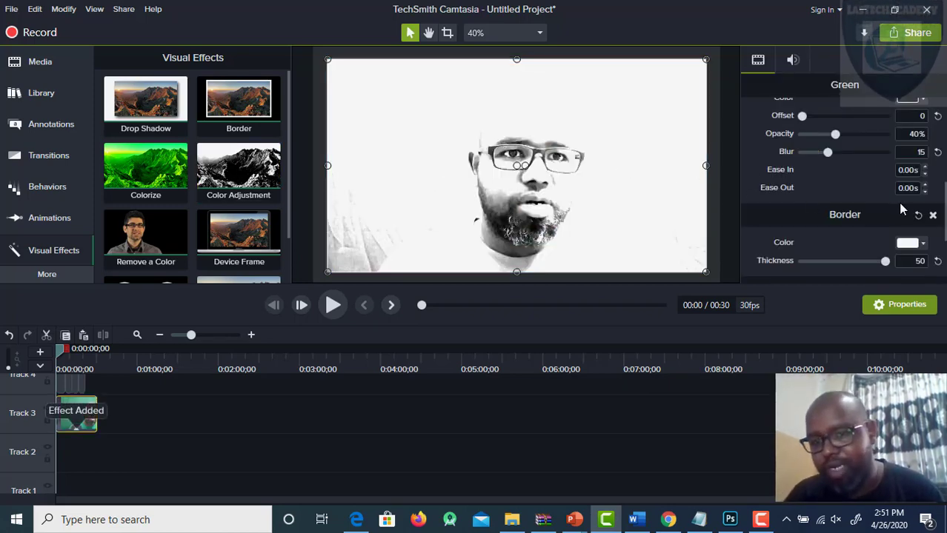
scroll(945, 163, "up", 3)
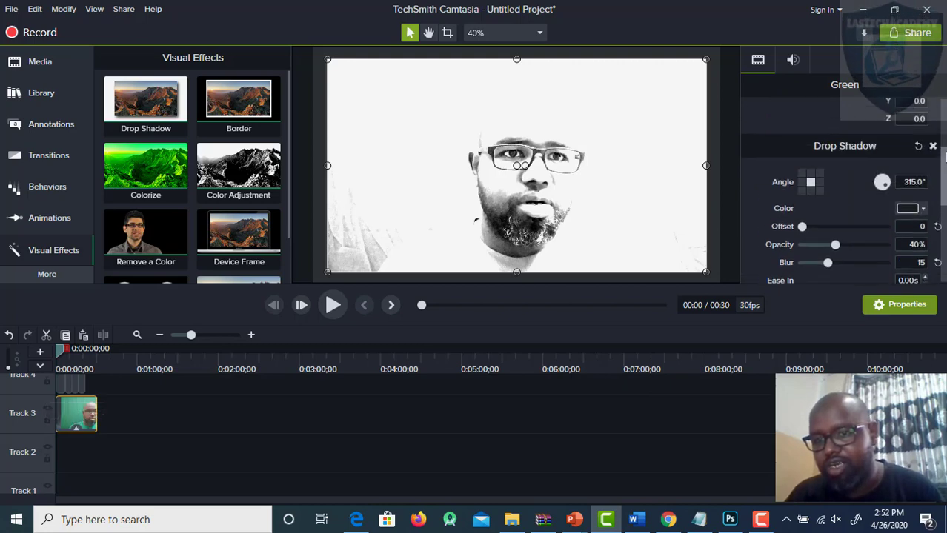
scroll(945, 163, "down", 1)
scroll(945, 163, "down", 6)
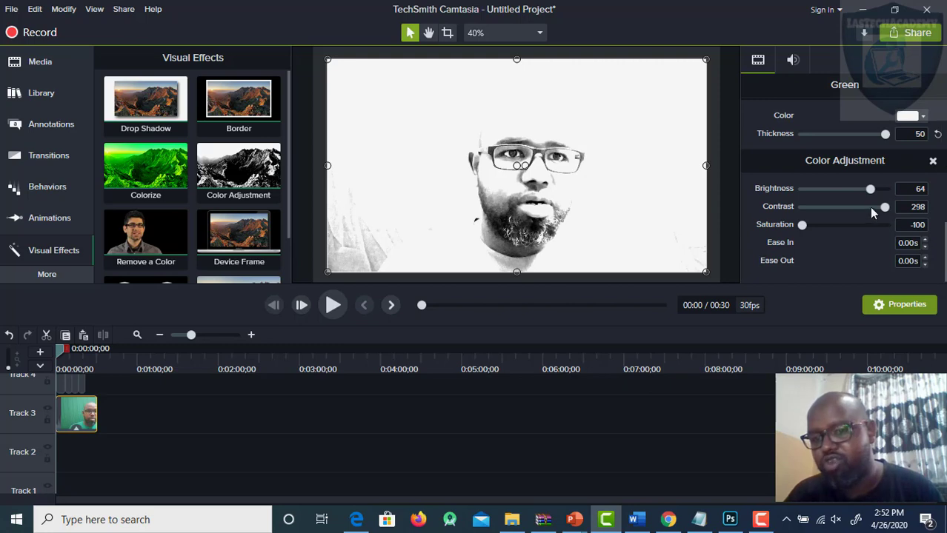
left_click_drag(870, 191, 855, 210)
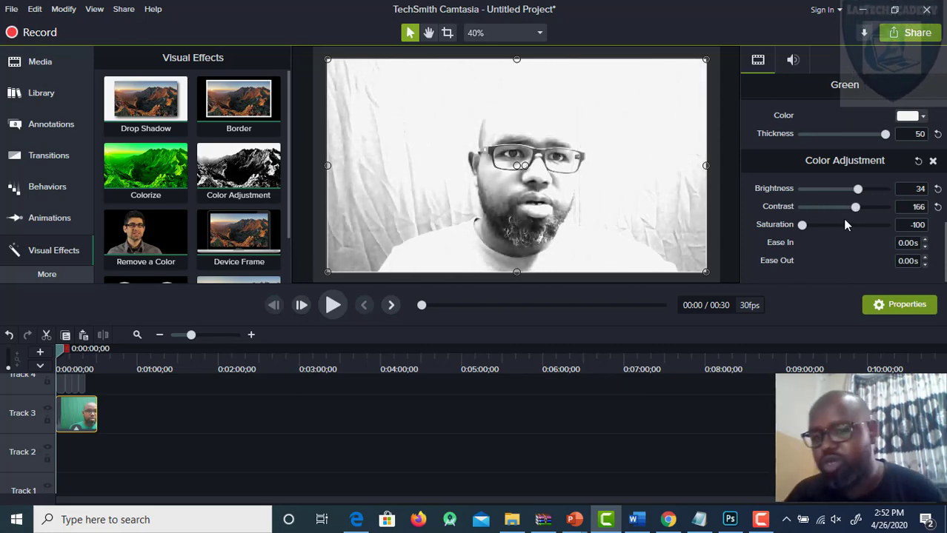
mouse_move(803, 226)
left_mouse_down()
mouse_move(856, 226)
mouse_move(792, 228)
left_mouse_up()
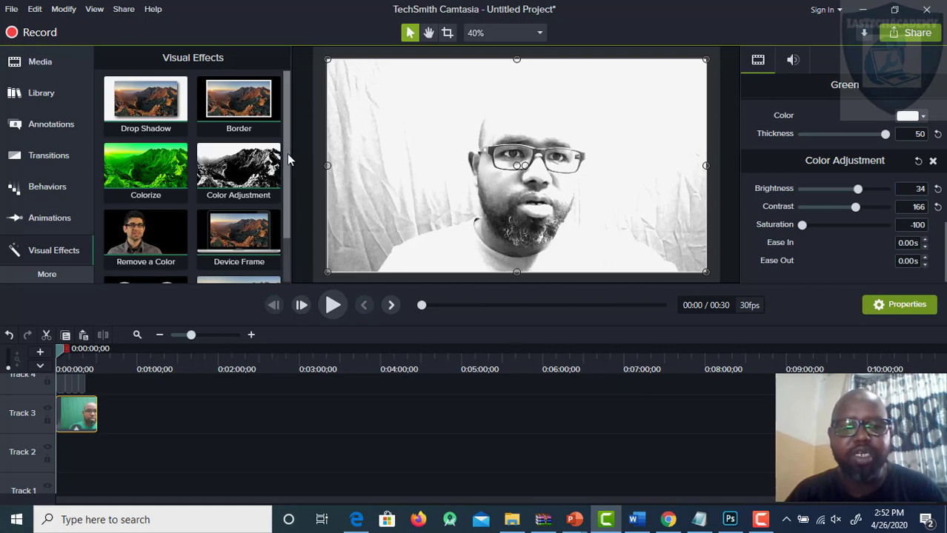
Step: Apply the Colorize effect to the Green clip and remove its Color Adjustment effect
scroll(285, 159, "down", 2)
scroll(284, 169, "up", 1)
left_click(160, 165)
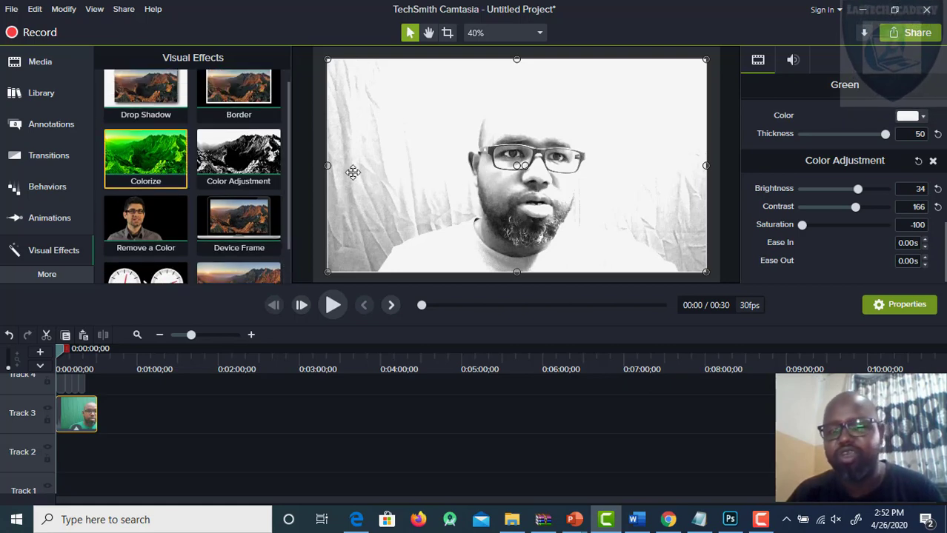
left_click_drag(352, 171, 461, 178)
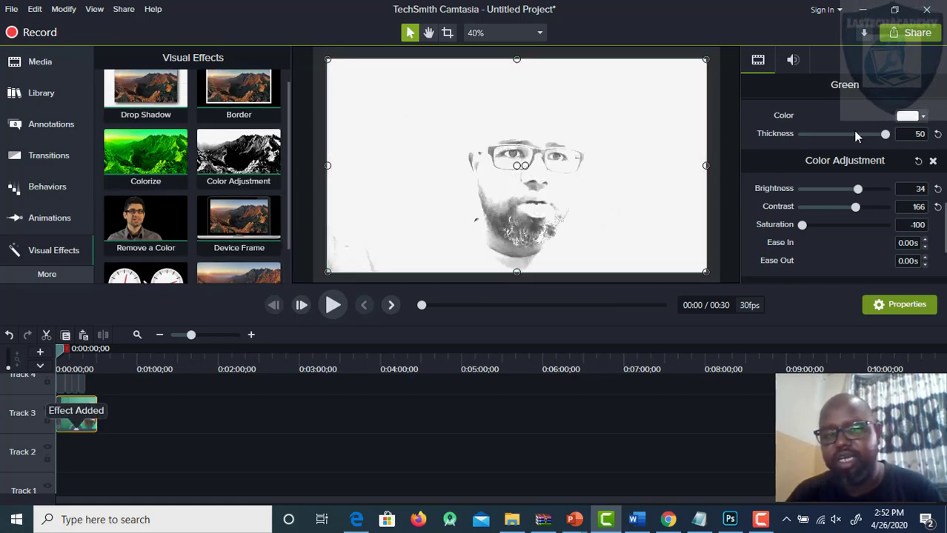
left_click(932, 161)
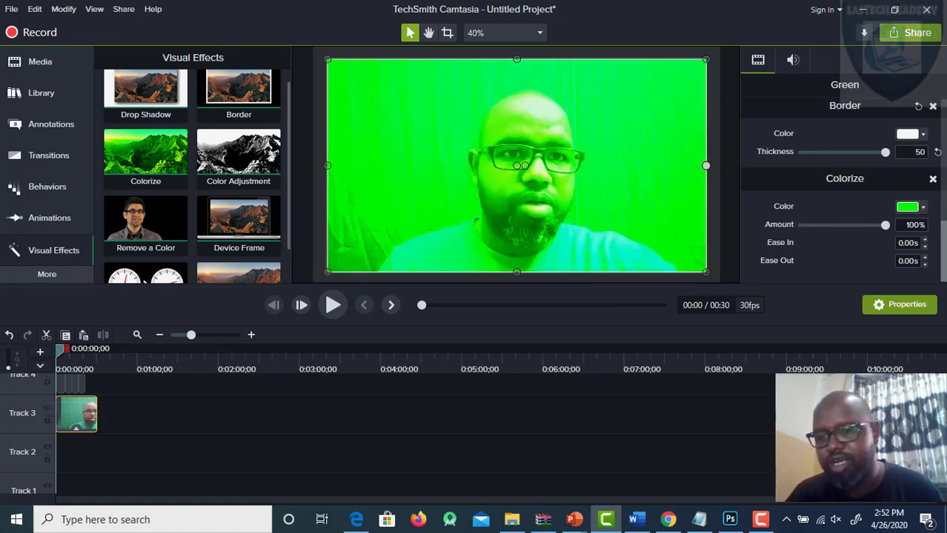
Step: Remove the Border, Drop Shadow and Colorize effects from the Green clip
scroll(932, 178, "up", 2)
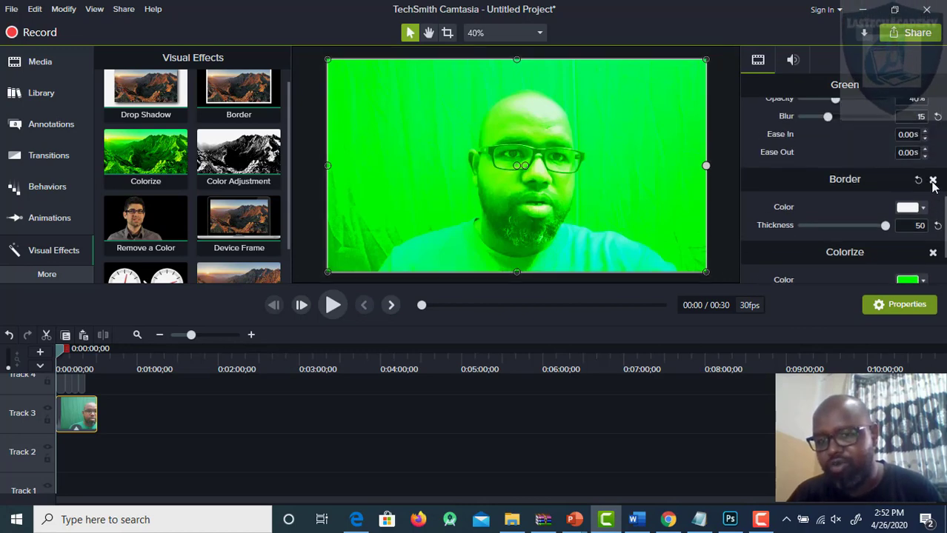
left_click(933, 181)
scroll(933, 193, "up", 4)
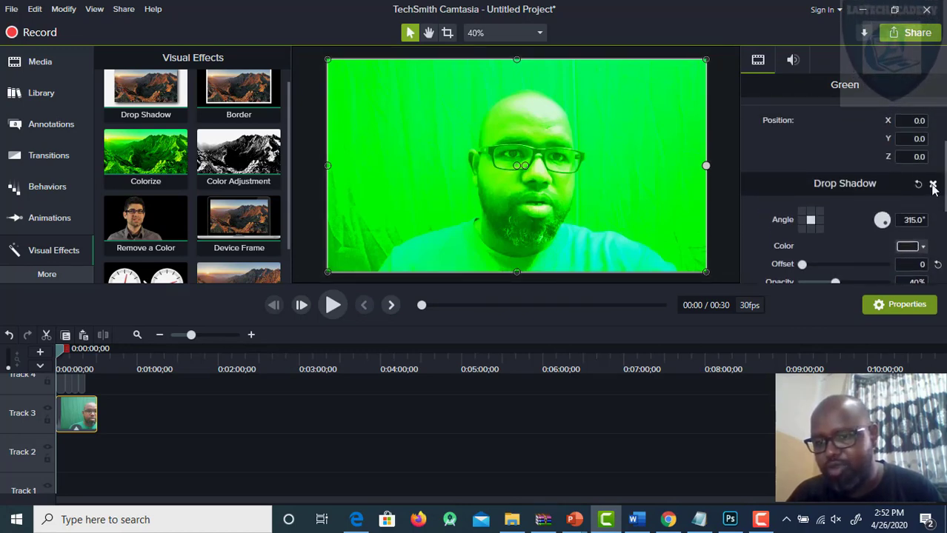
left_click(932, 184)
left_click(932, 183)
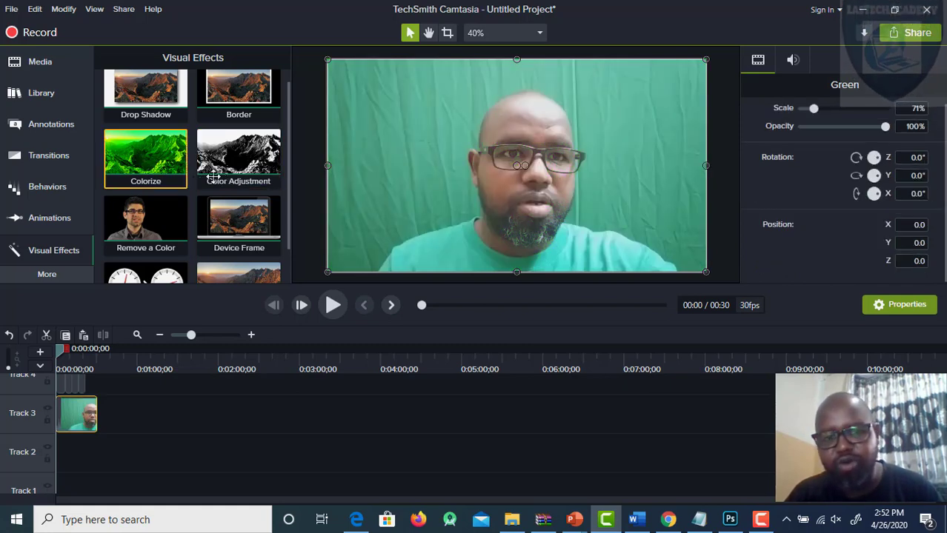
Step: Apply the Colorize effect to the Green clip with color #FF0060 and the amount at 72%
left_click_drag(212, 178, 394, 149)
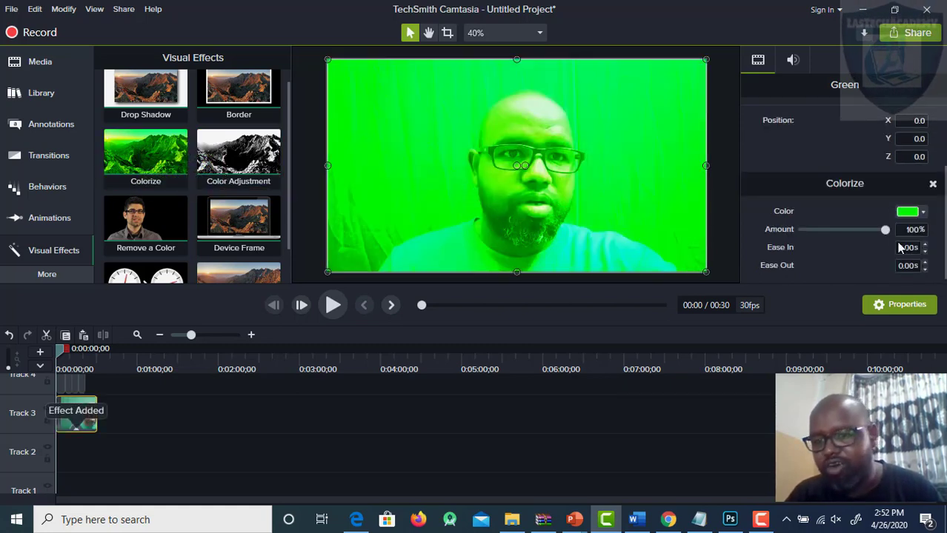
left_click(916, 213)
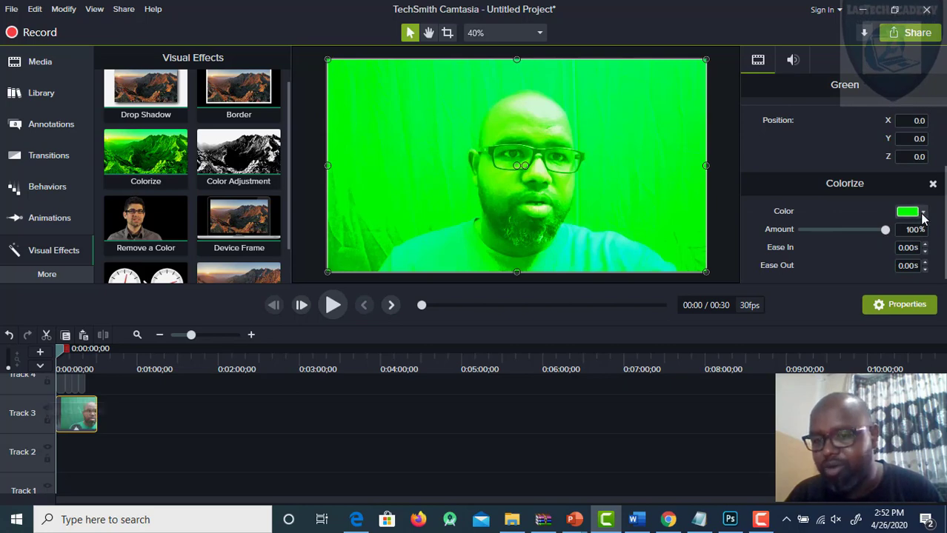
left_click(920, 278)
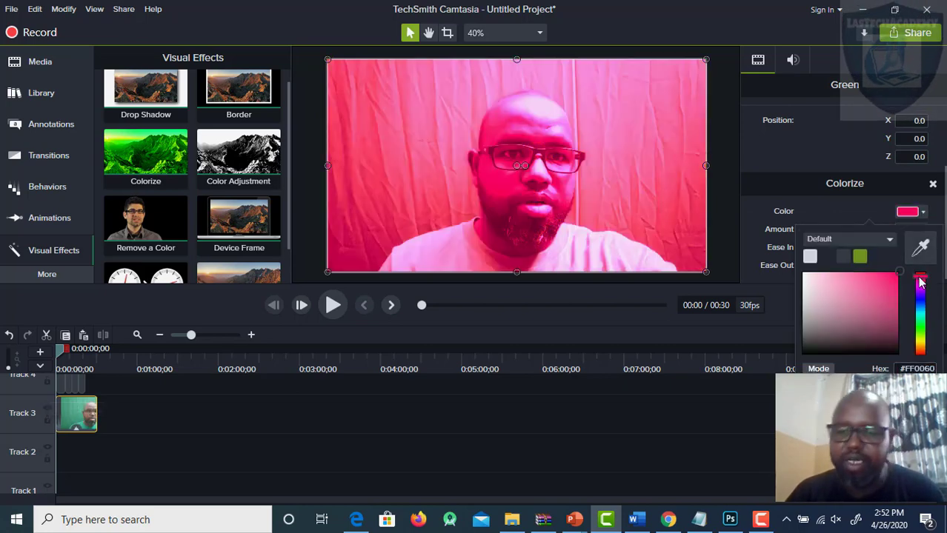
left_click(905, 215)
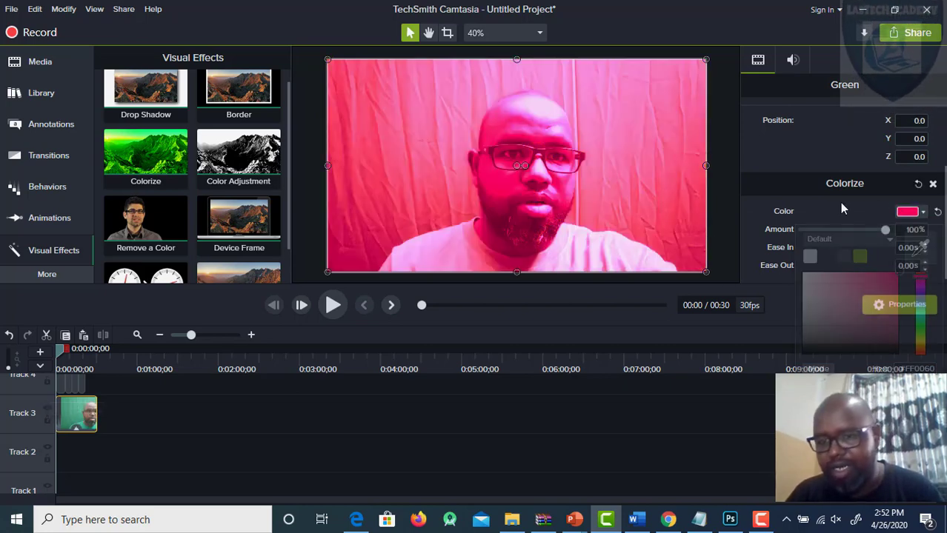
left_click(818, 231)
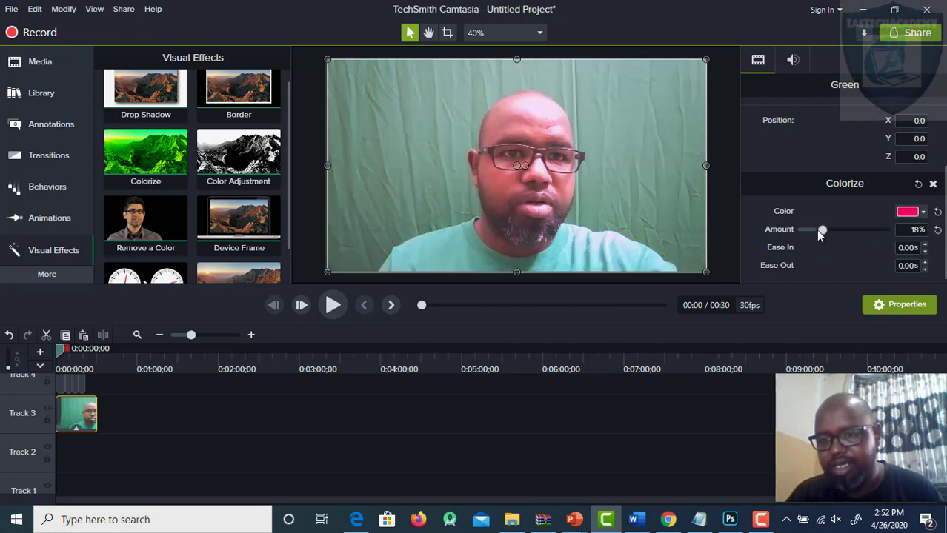
mouse_move(863, 229)
left_mouse_down()
mouse_move(849, 228)
mouse_move(864, 227)
left_mouse_up()
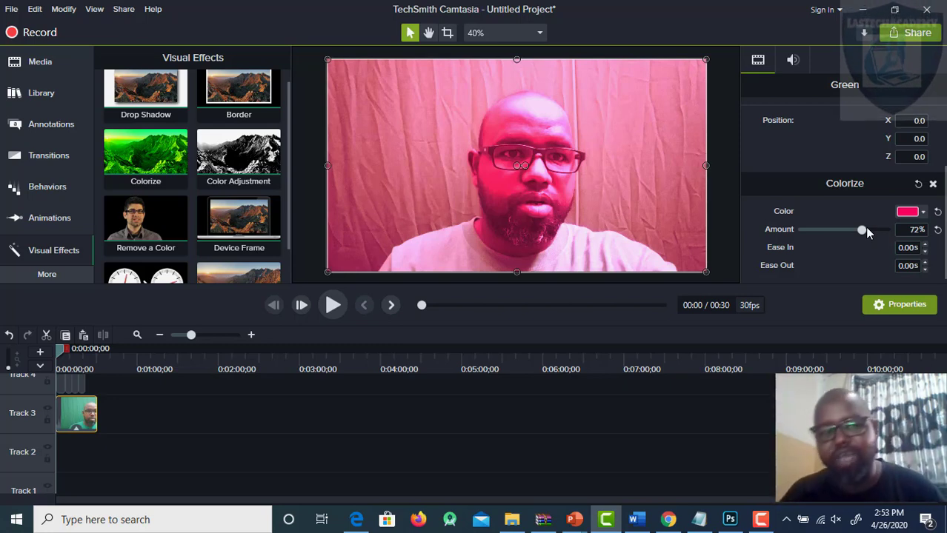
scroll(286, 208, "down", 1)
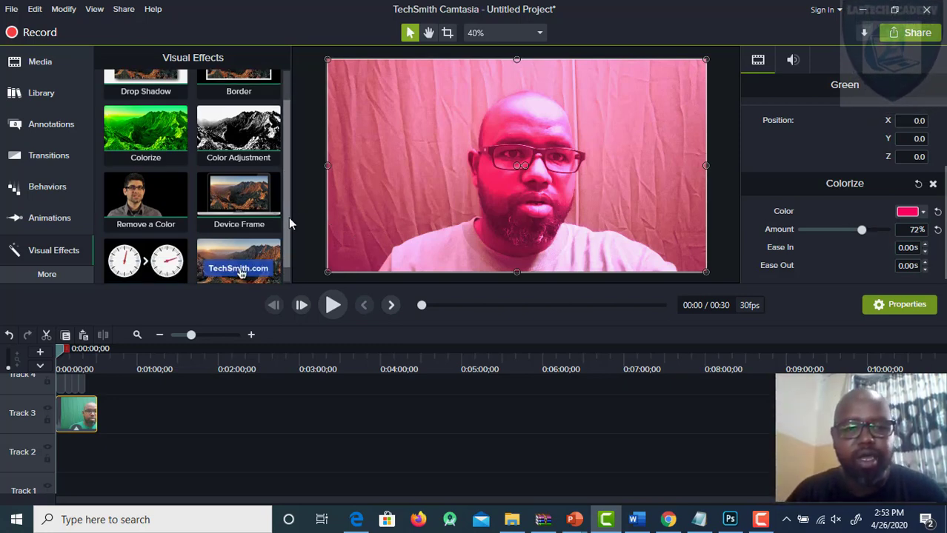
left_click_drag(288, 217, 291, 169)
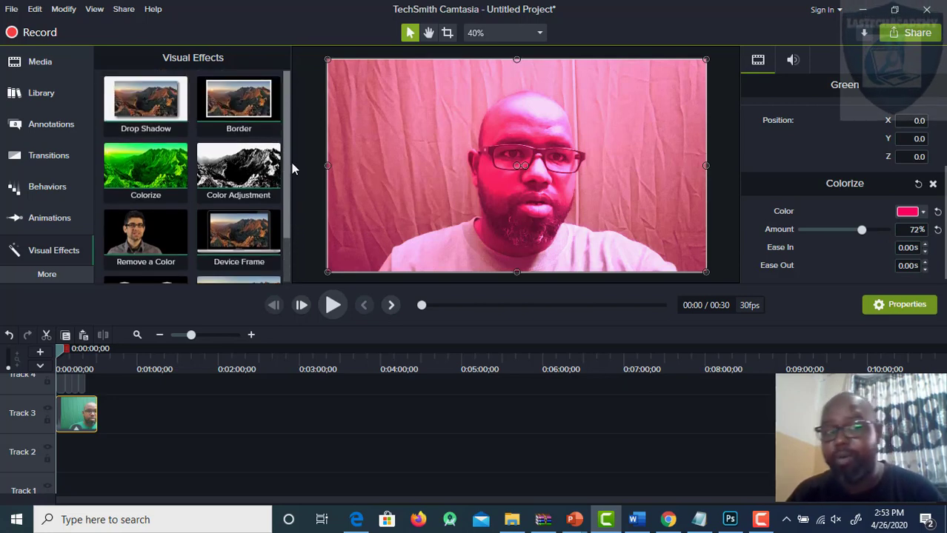